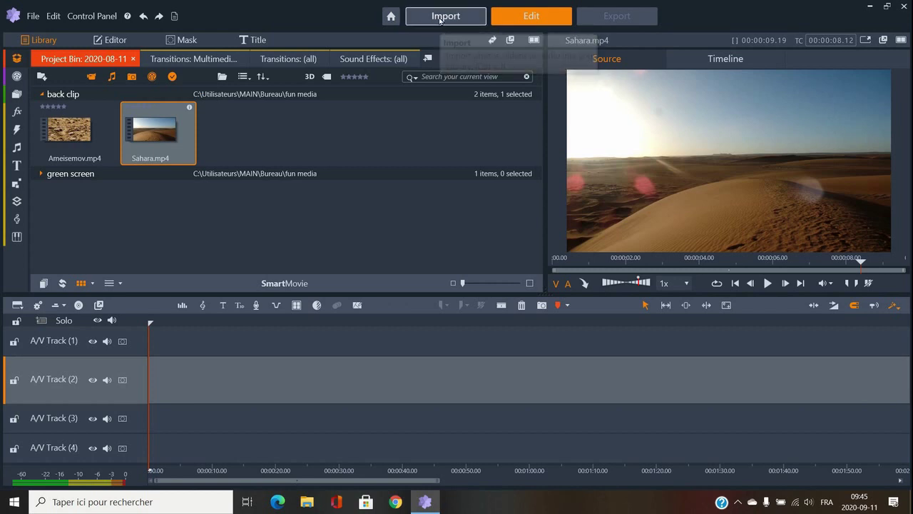
- Look over the import options, including the scan for assets, and return to the editing workspace
left_click(431, 16)
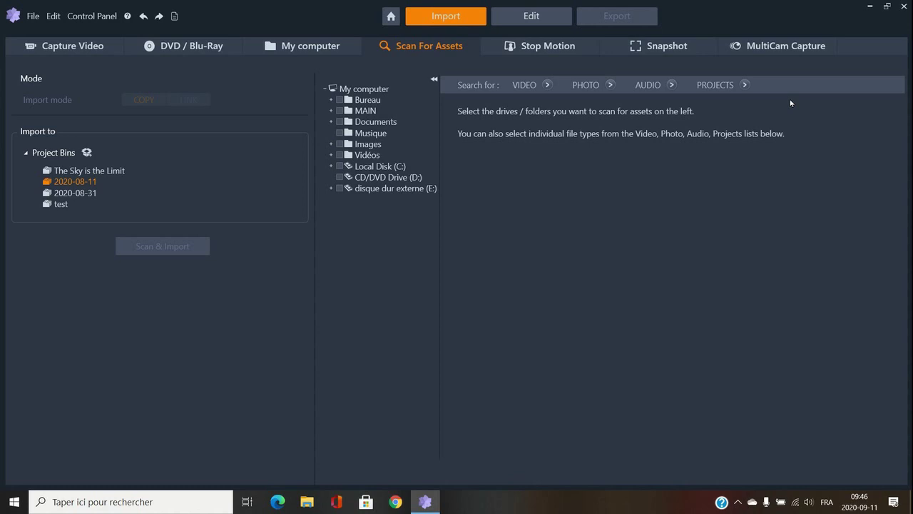
left_click(507, 23)
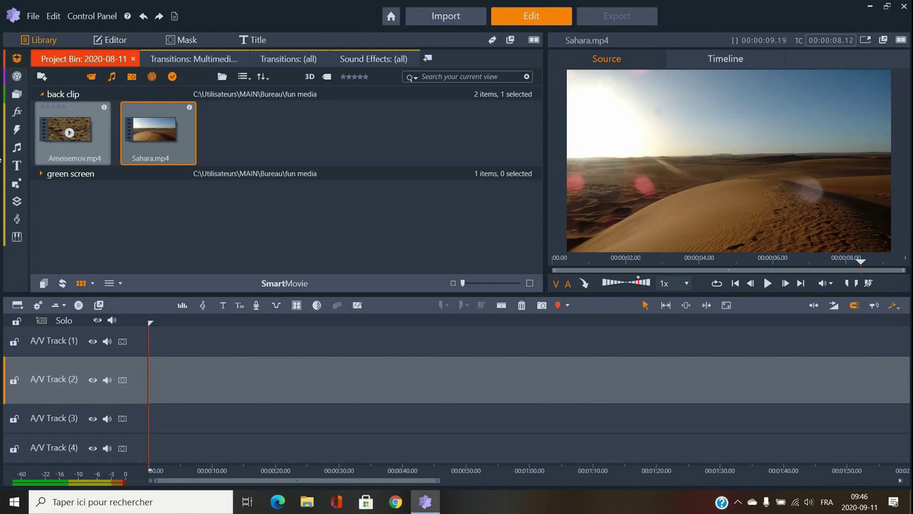
- Place the Sahara.mp4 clip from the 2020-08-11 project bin on A/V Track (2), starting at about 5 seconds
mouse_move(8, 258)
left_click(57, 121)
mouse_move(10, 56)
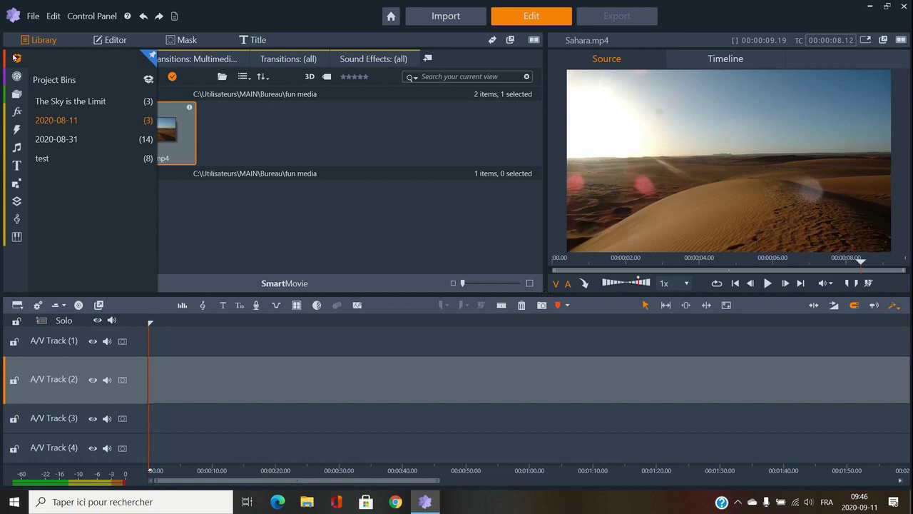
left_click(56, 120)
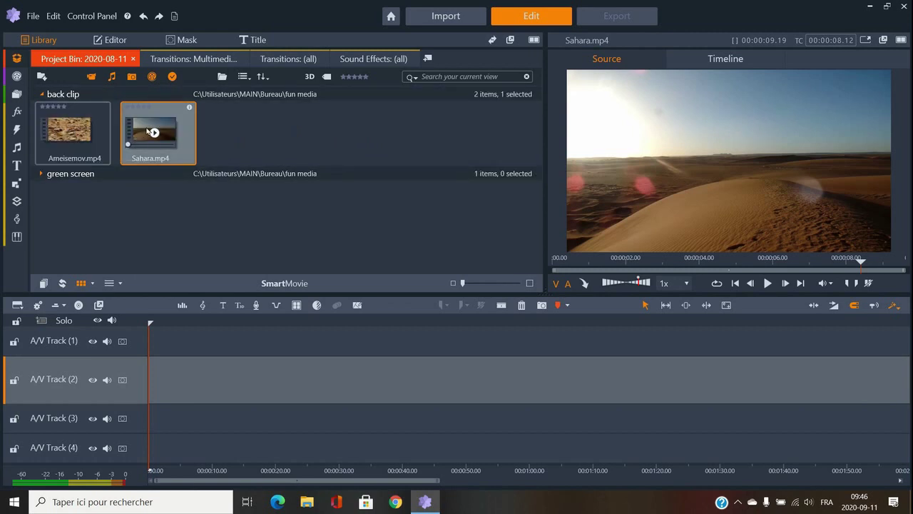
left_click_drag(147, 131, 182, 373)
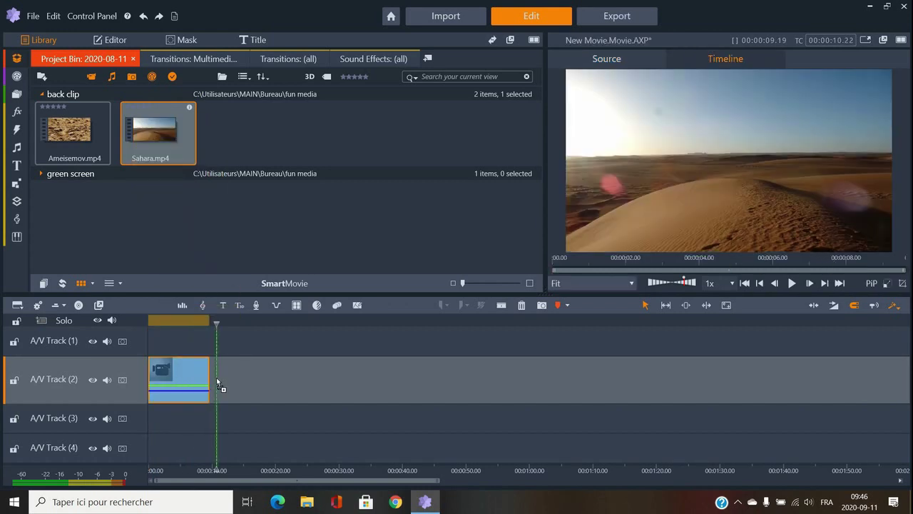
left_click_drag(195, 373, 228, 373)
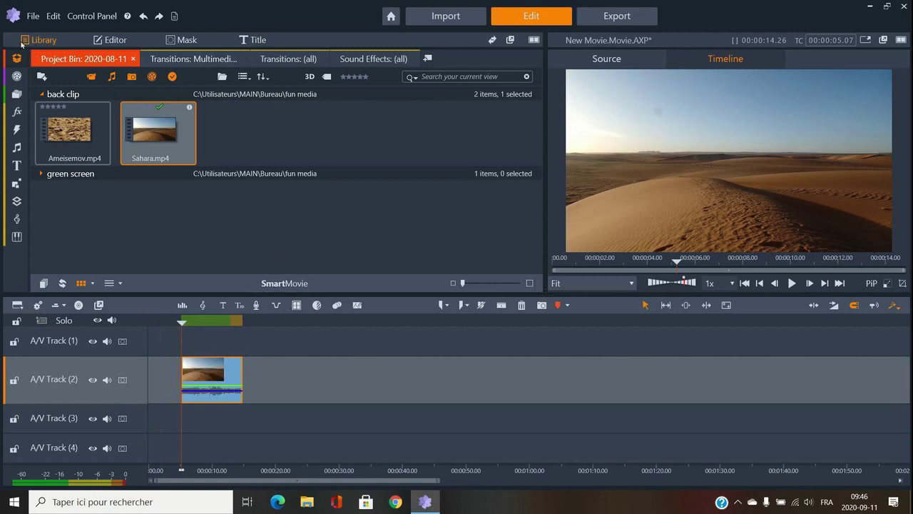
- Examine the library's effect categories and the Sahara clip's editing options, including the 2D-3D, Camera and Keyers effects
mouse_move(16, 76)
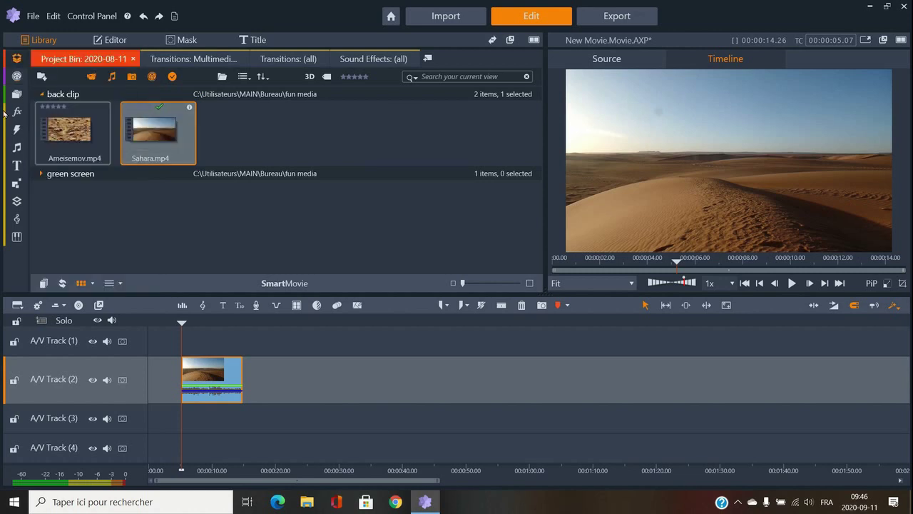
mouse_move(14, 94)
mouse_move(12, 111)
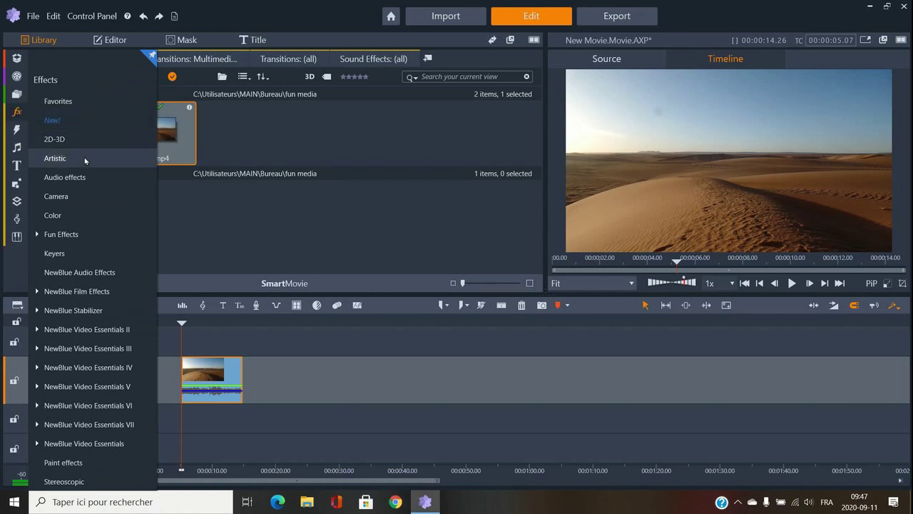
double_click(214, 364)
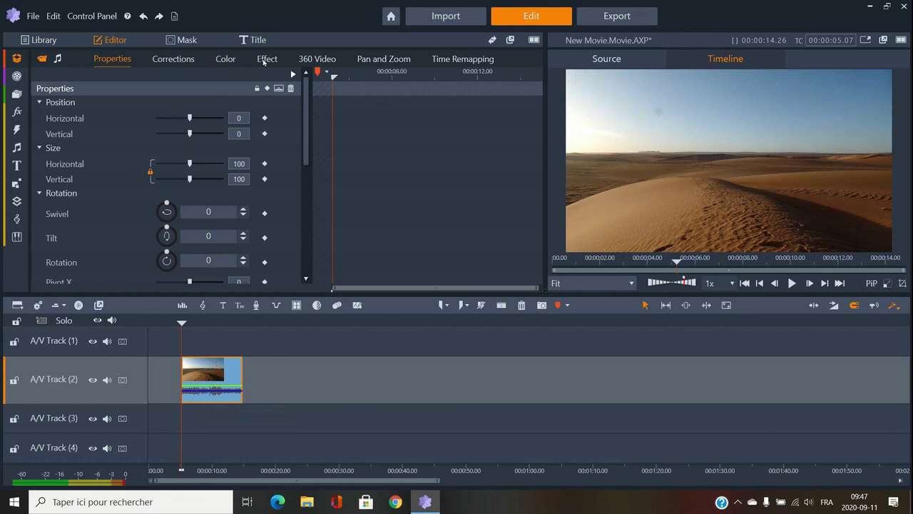
left_click(263, 60)
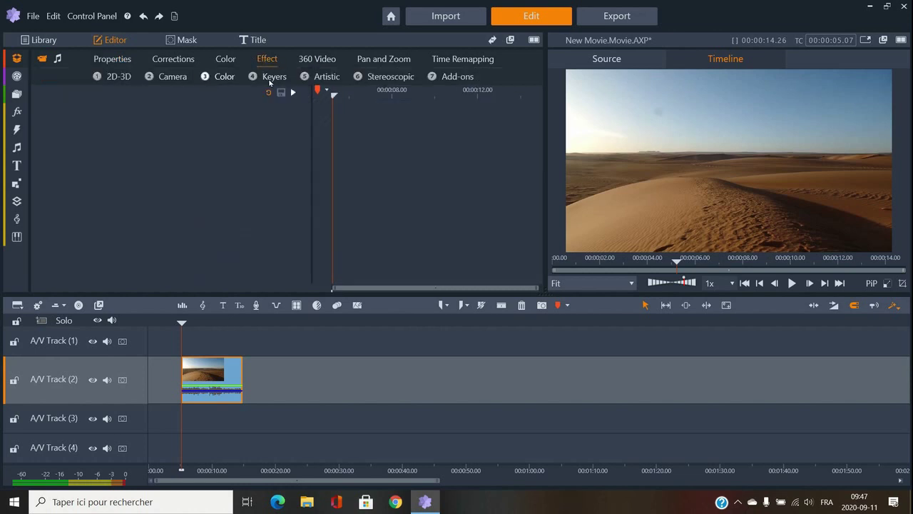
left_click(120, 76)
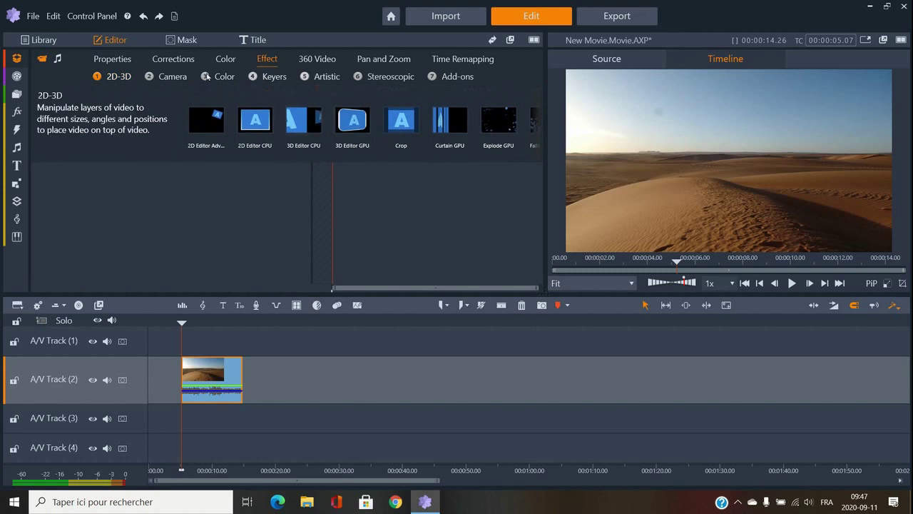
left_click(167, 83)
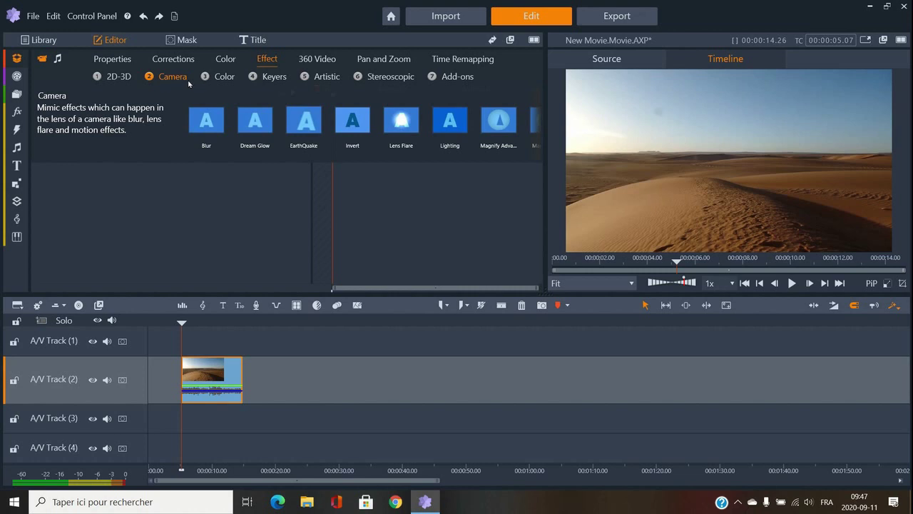
left_click(270, 79)
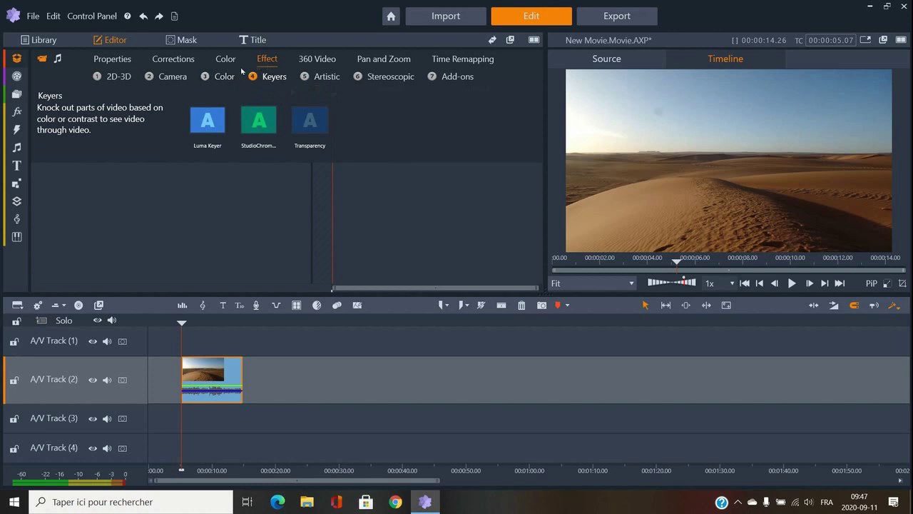
left_click(123, 76)
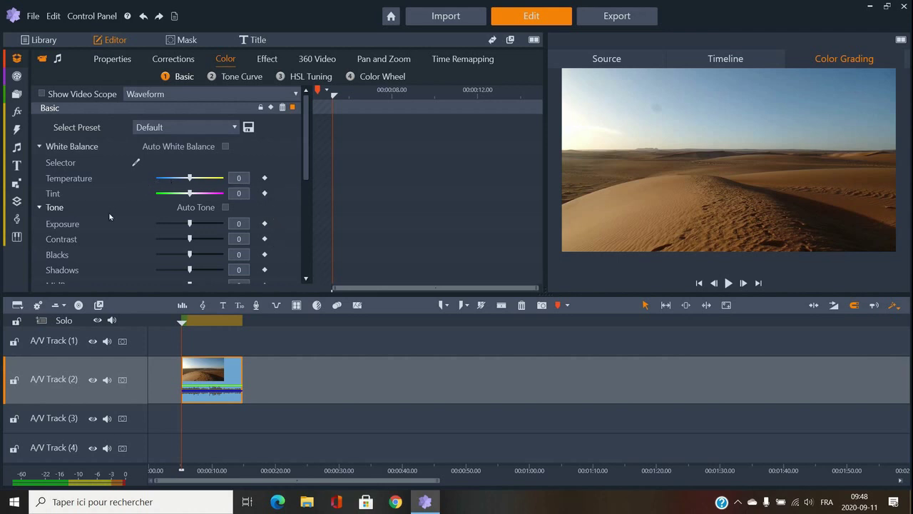
- Enable contrast keyframes at the Sahara clip's start, raise the contrast to 68 at 00:00:07.18, and set the exposure to 73
left_click(264, 242)
left_click_drag(334, 94, 382, 100)
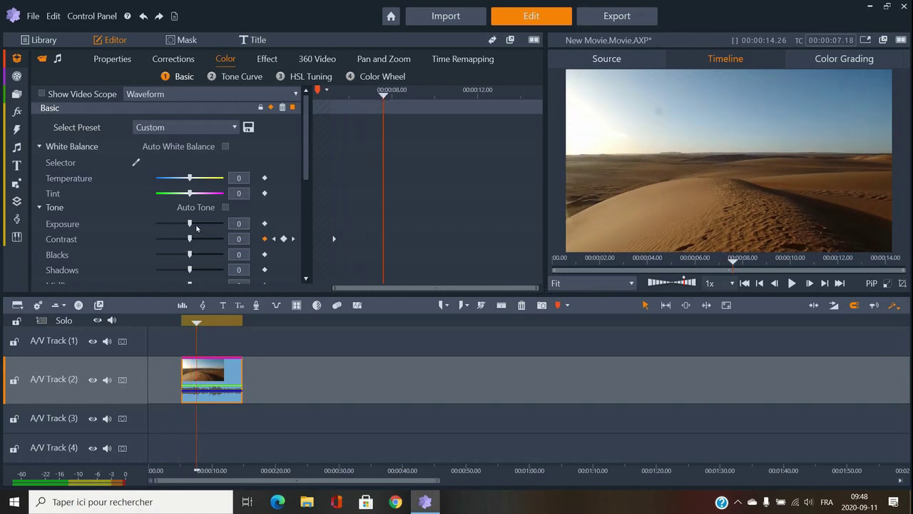
left_click_drag(195, 238, 215, 245)
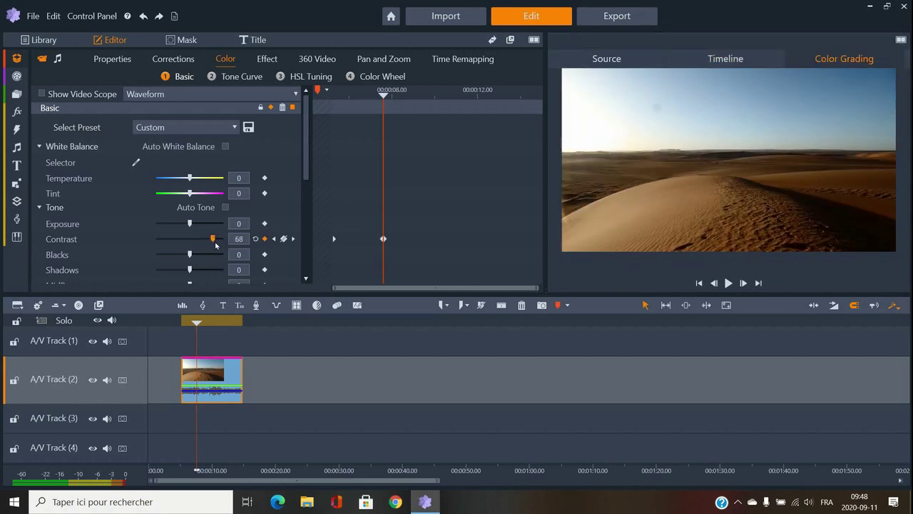
left_click_drag(189, 223, 229, 224)
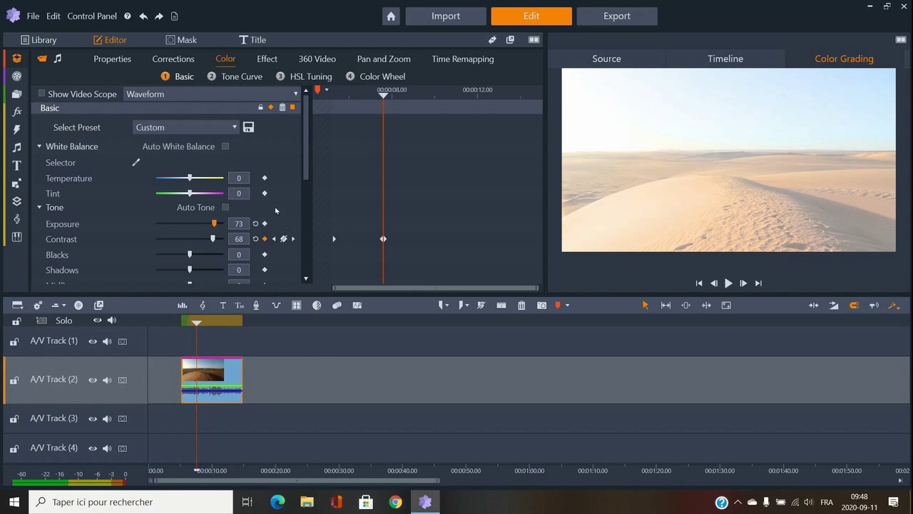
left_click_drag(383, 93, 400, 104)
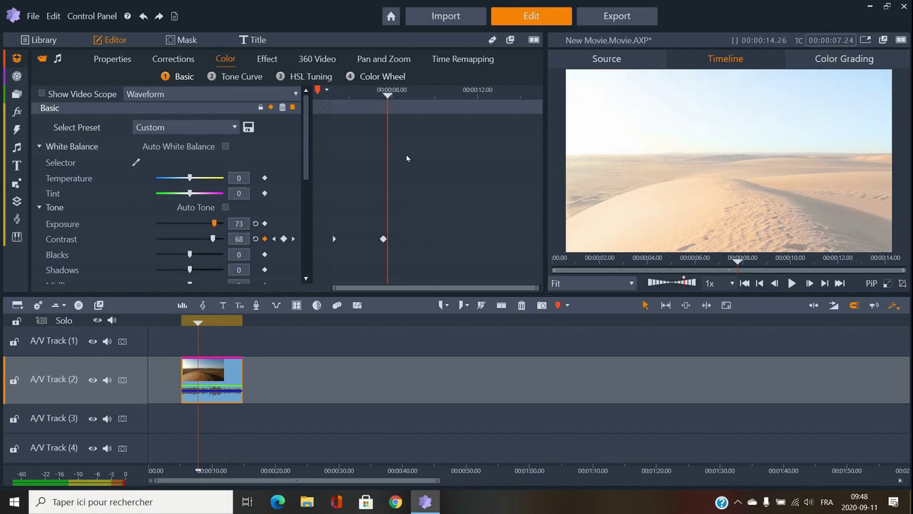
- Try to animate a pan and zoom on the Sahara clip, with zoom about 47 and horizontal and vertical about -21 at the second keyframe
left_click(388, 59)
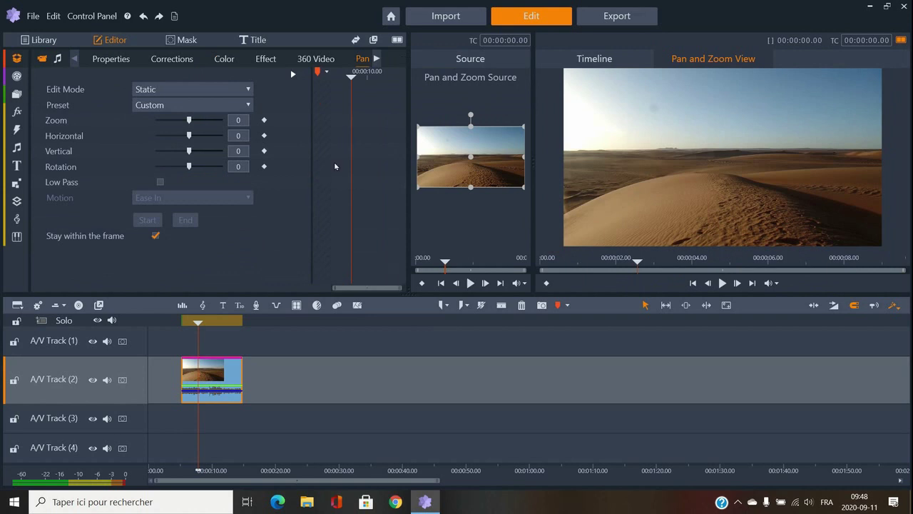
left_click_drag(351, 76, 348, 77)
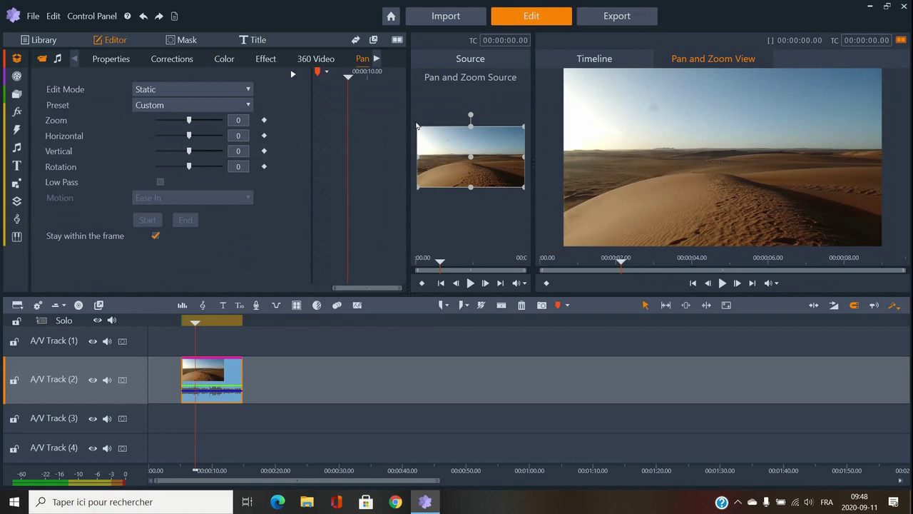
left_click(263, 121)
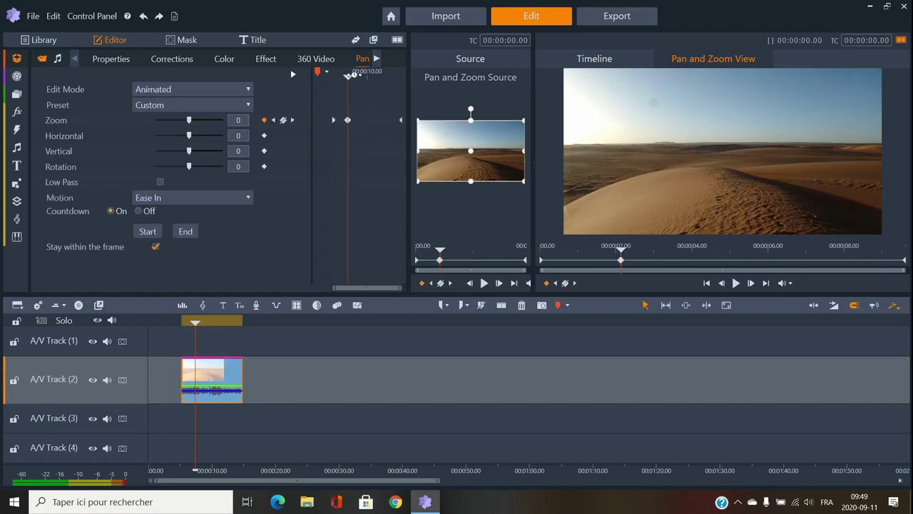
left_click_drag(349, 76, 378, 77)
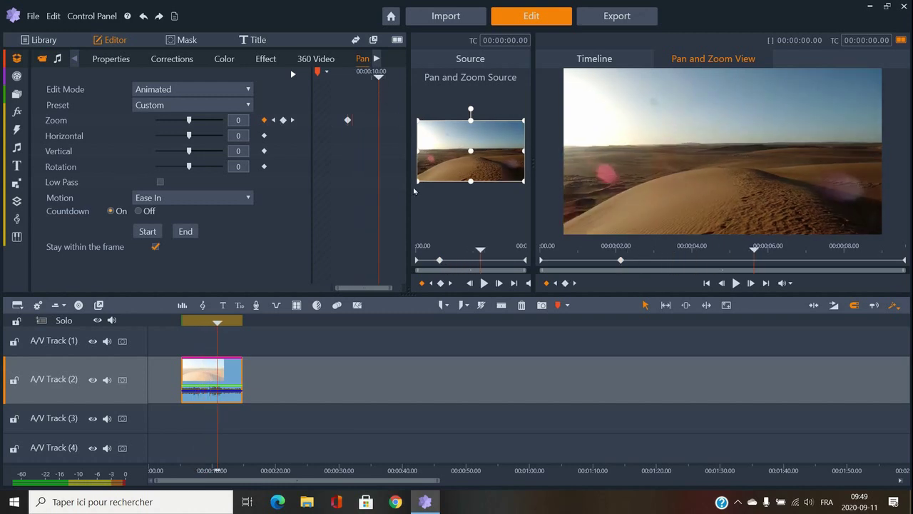
left_click_drag(418, 180, 448, 163)
left_click(376, 122)
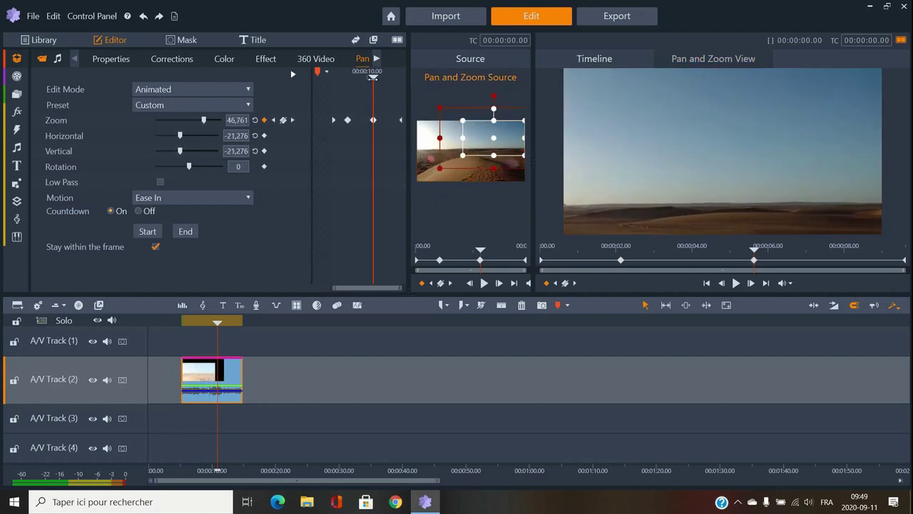
- Scrub and play through the Sahara clip to review the animated pan and zoom
left_click_drag(376, 87, 368, 87)
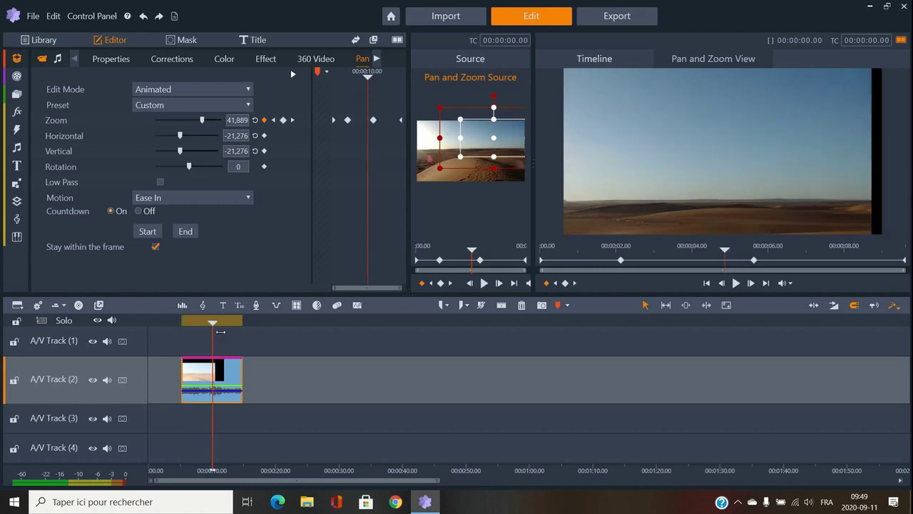
left_click_drag(368, 80, 341, 79)
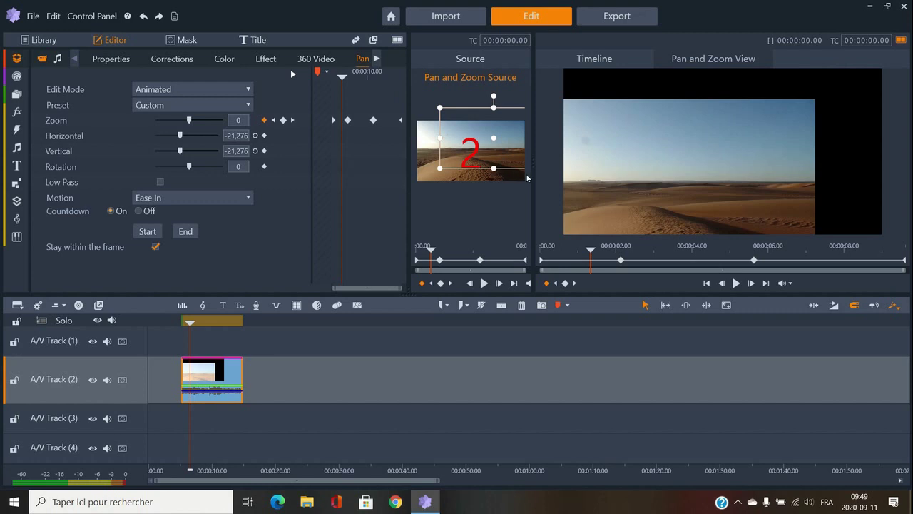
scroll(529, 178, "up", 2)
scroll(532, 179, "up", 5)
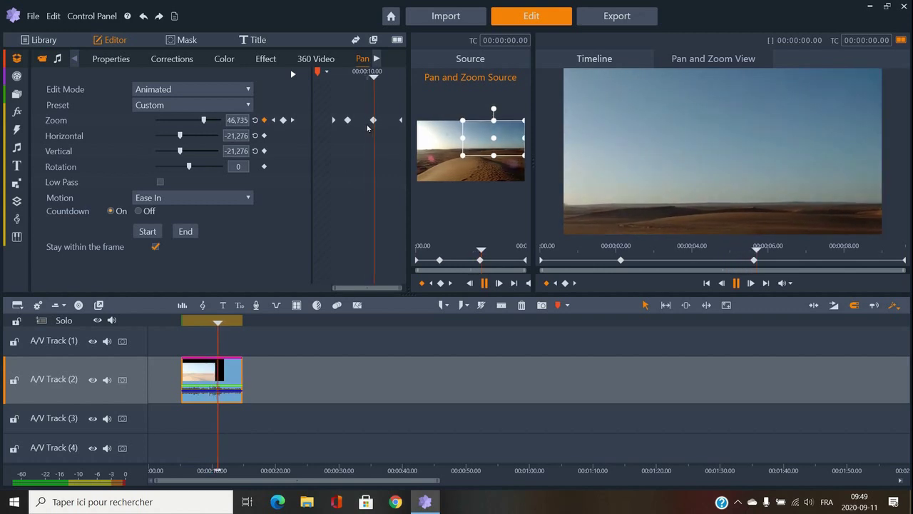
scroll(428, 143, "down", 4)
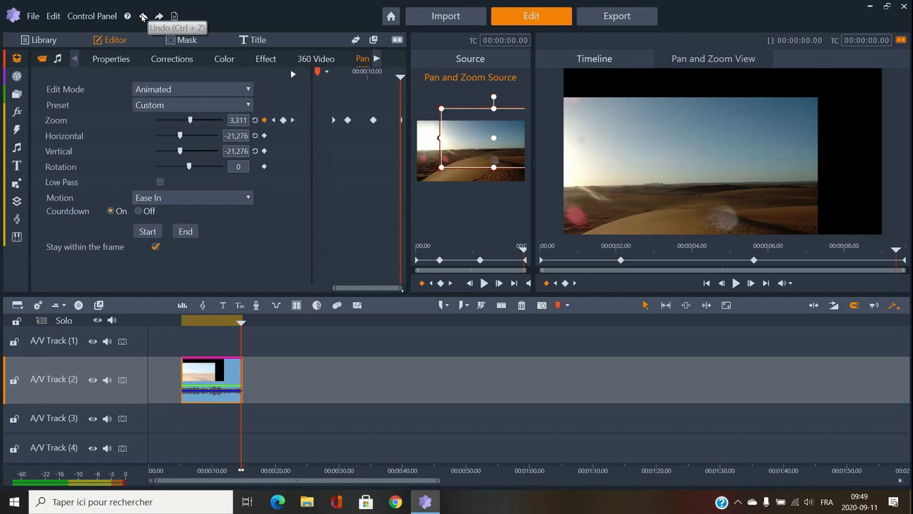
- Undo the pan and zoom keyframes and restore the clip's Static edit mode
left_click(142, 16)
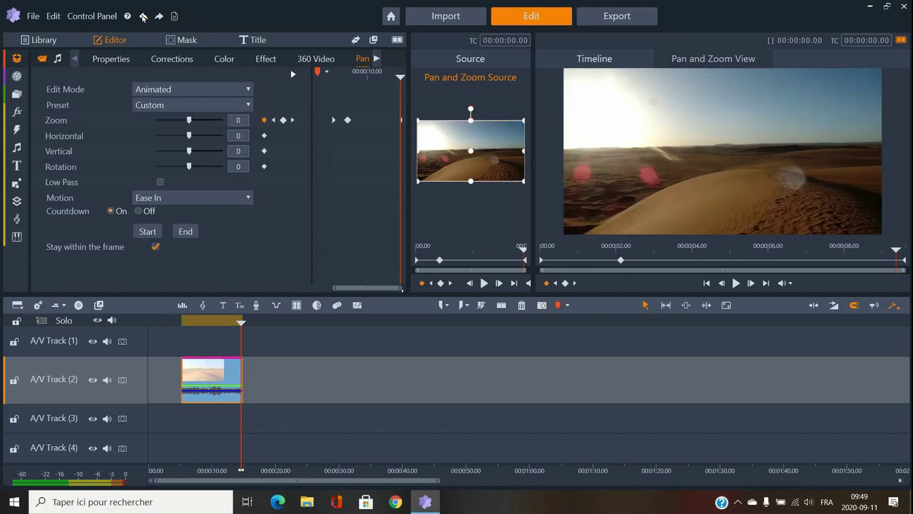
left_click(145, 19)
left_click(145, 18)
left_click(145, 19)
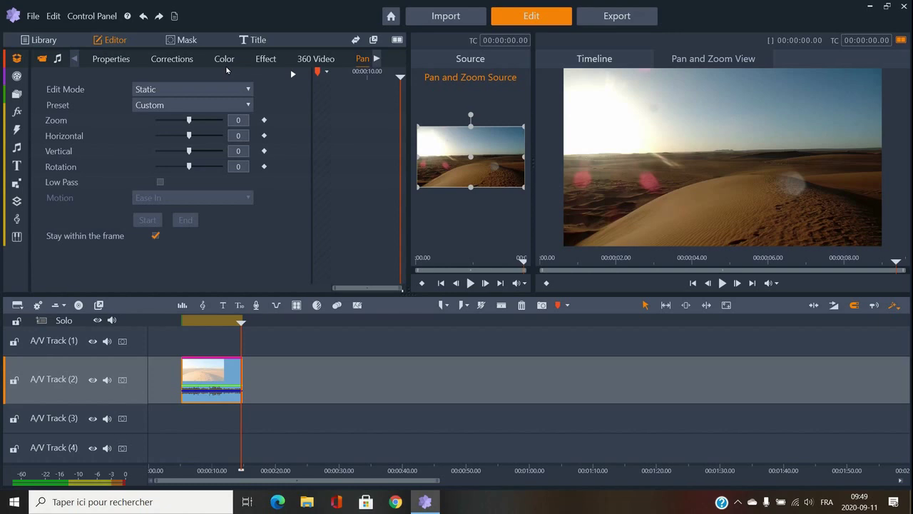
- Apply the Artistic effect Fractal Fire V to the Sahara clip on A/V Track (2) and undo it
left_click(25, 113)
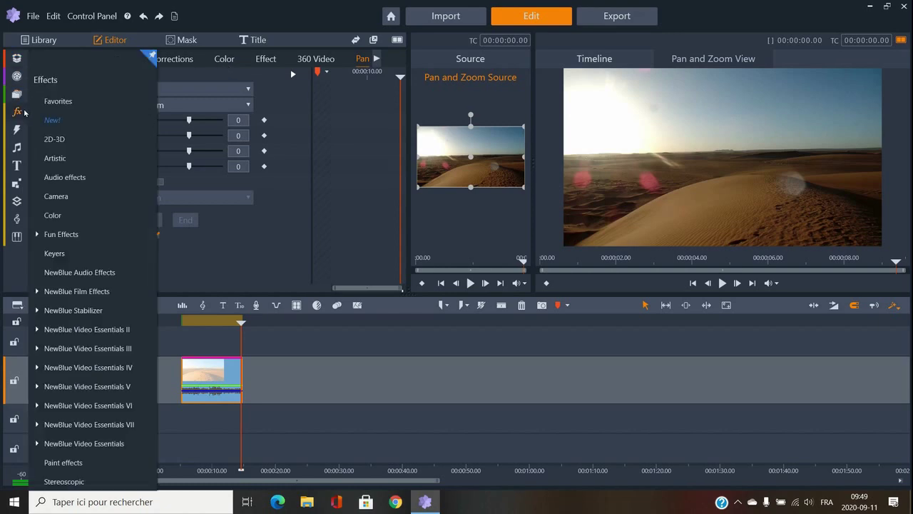
left_click(70, 159)
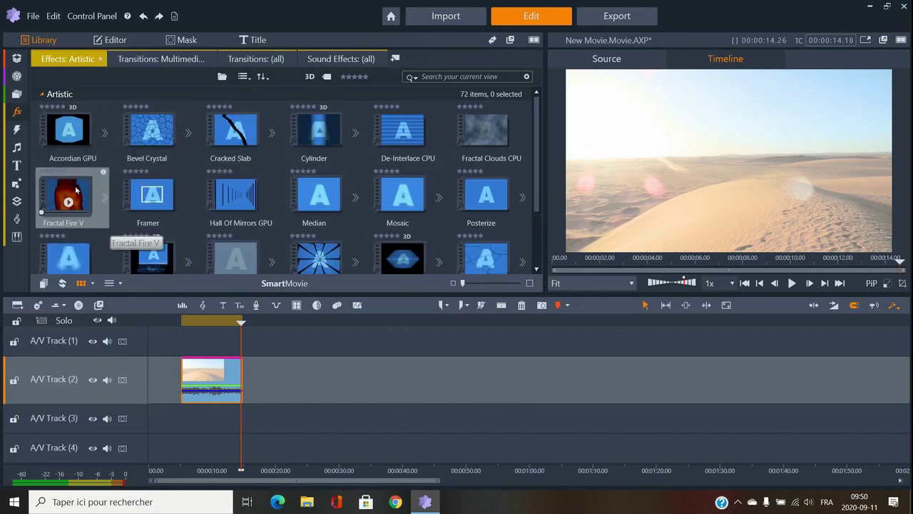
left_click_drag(76, 189, 207, 379)
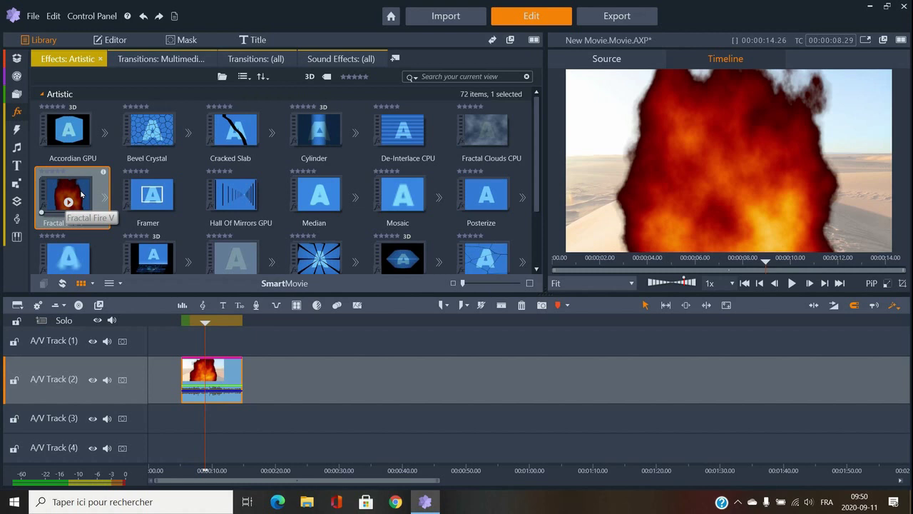
scroll(82, 194, "down", 2)
scroll(82, 194, "up", 2)
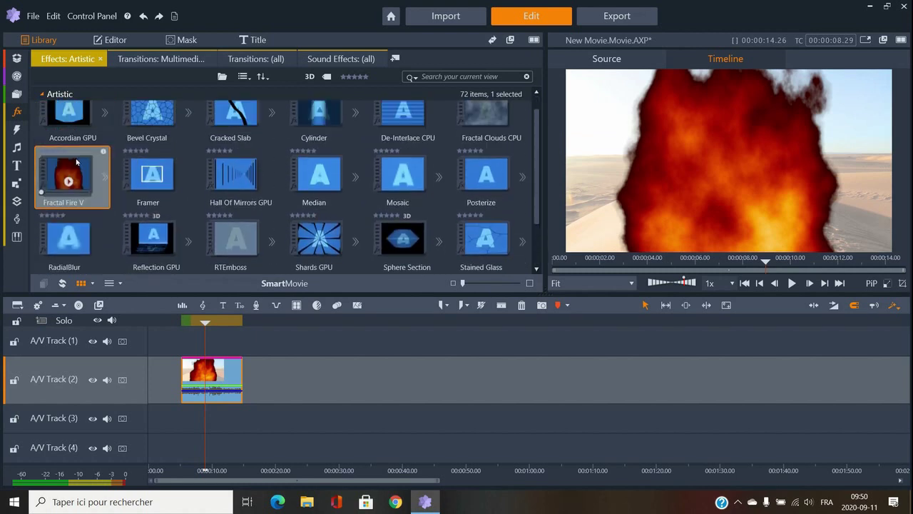
left_click(143, 16)
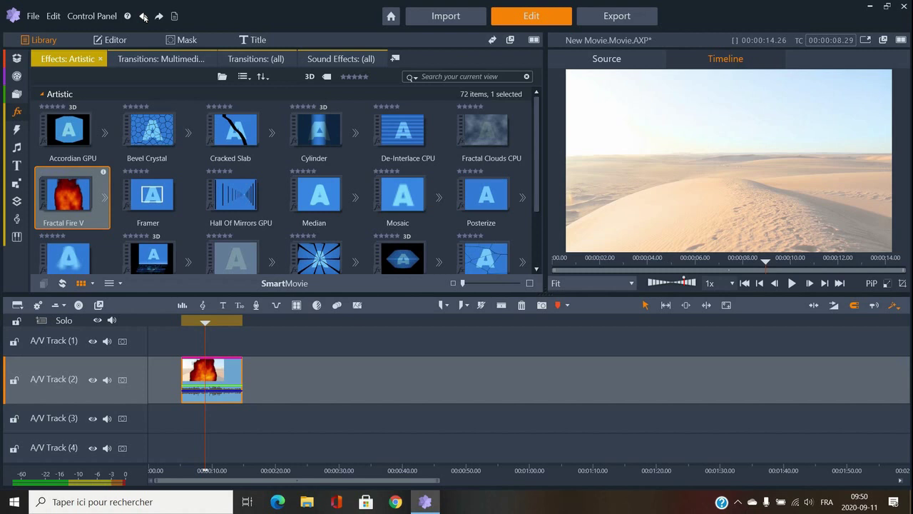
left_click(143, 16)
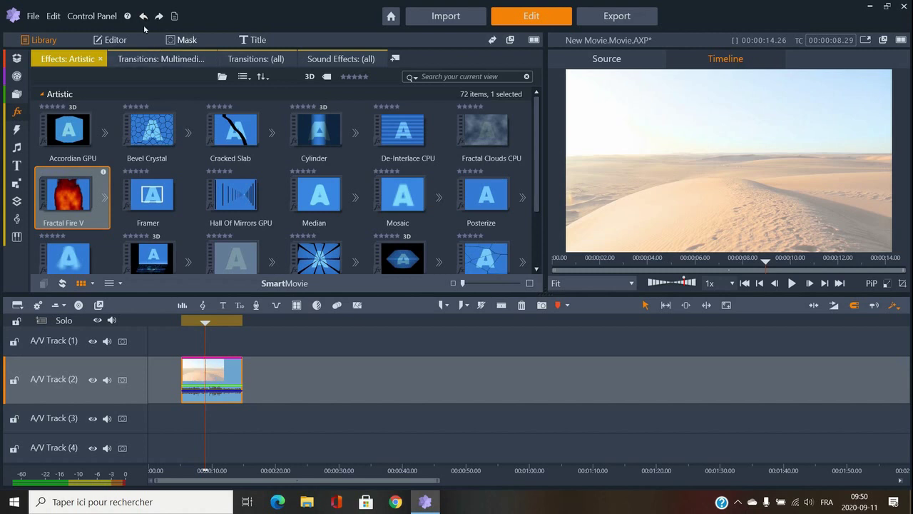
- Undo the colour changes on the Sahara clip to restore its original look
left_click(143, 17)
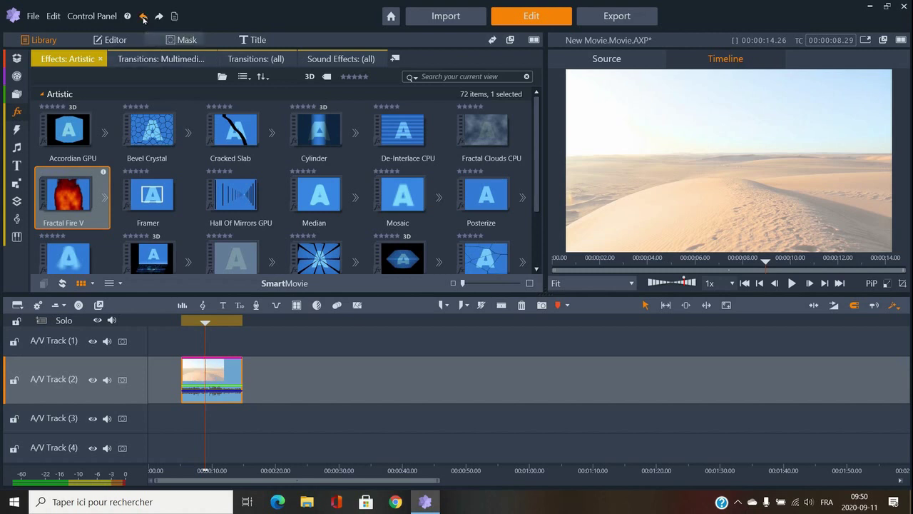
left_click(144, 16)
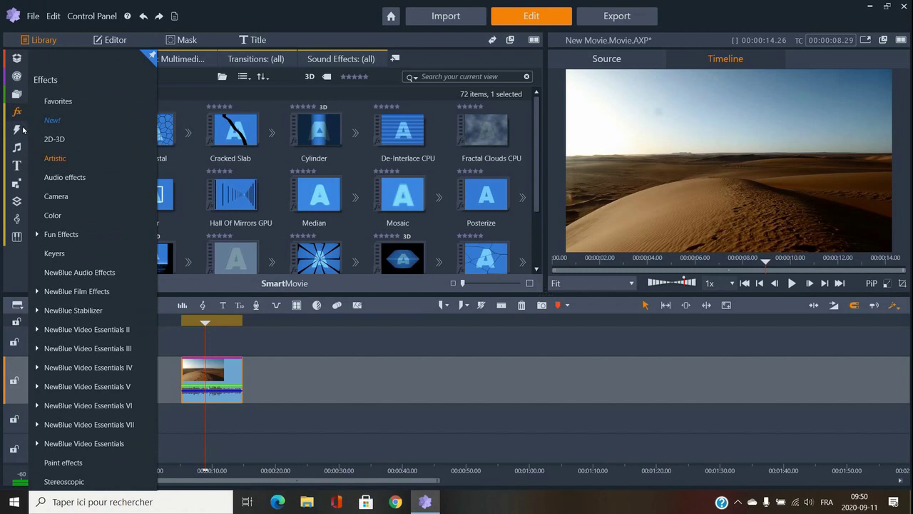
mouse_move(16, 135)
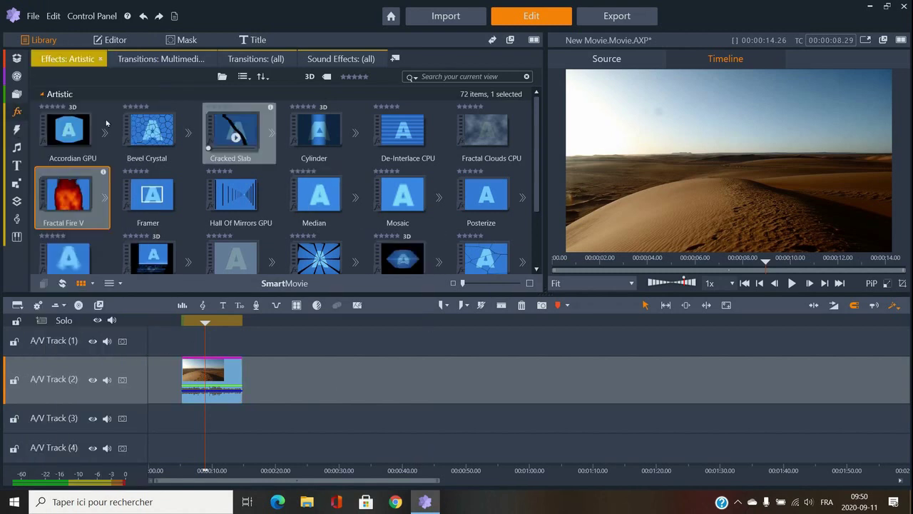
- Place Ameisemov.mp4 from the project bin 2020-08-11 directly after the Sahara clip on A/V Track (2)
mouse_move(19, 93)
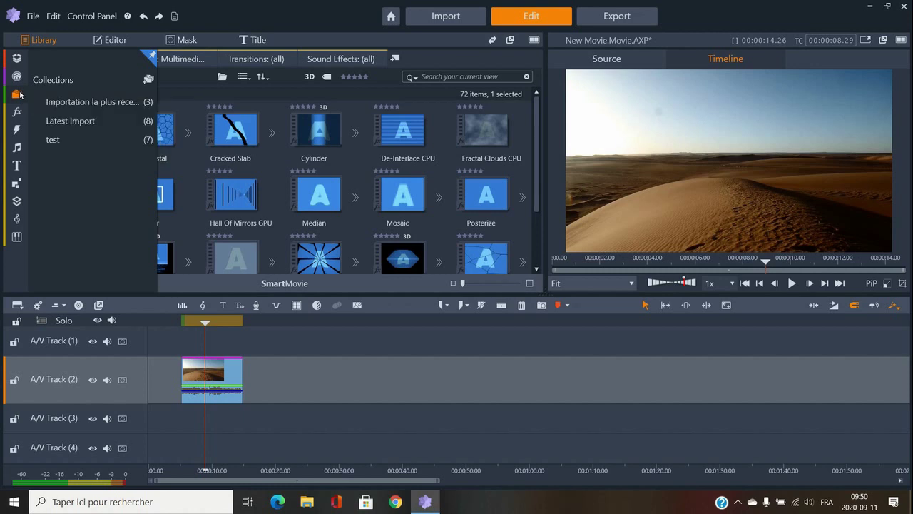
left_click(92, 101)
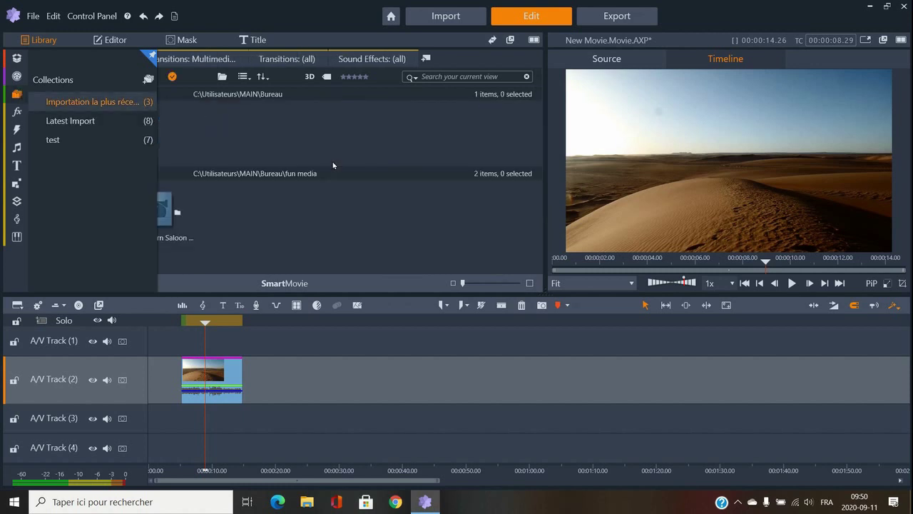
mouse_move(17, 78)
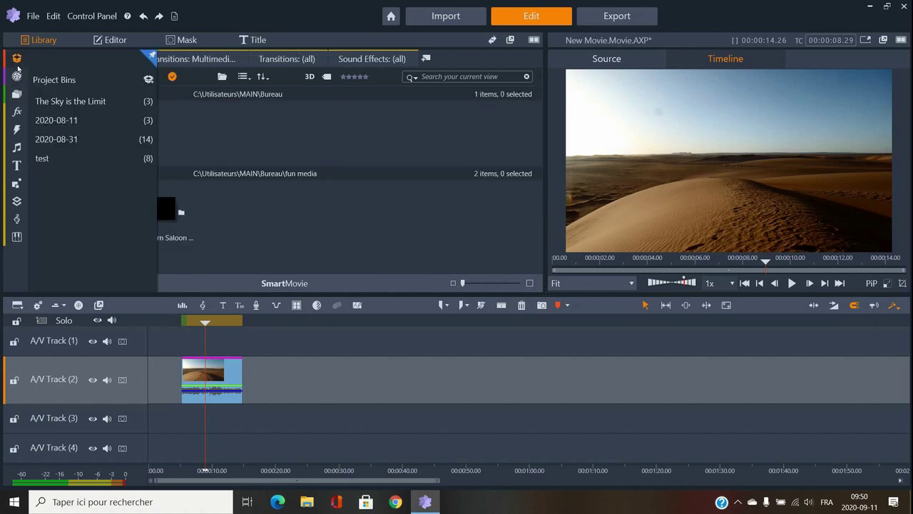
left_click(57, 120)
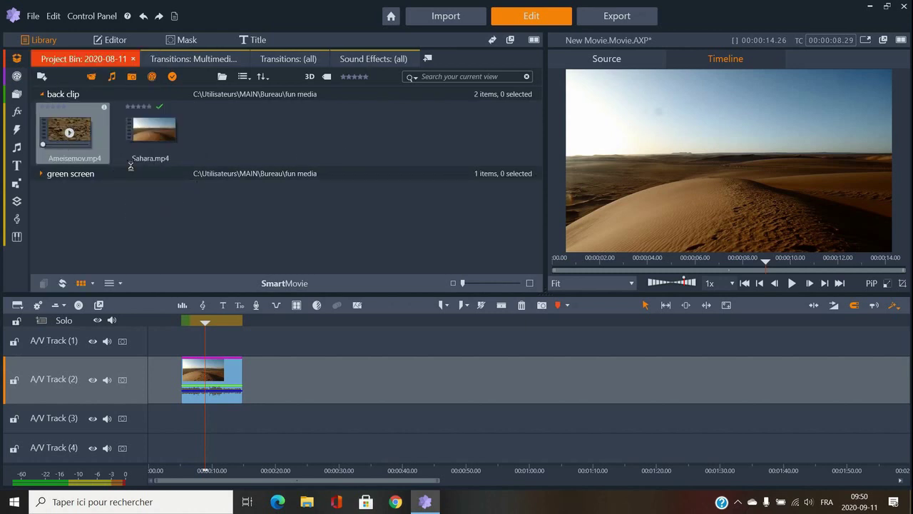
left_click_drag(290, 306, 251, 379)
left_click_drag(288, 471, 577, 471)
left_click_drag(228, 482, 207, 482)
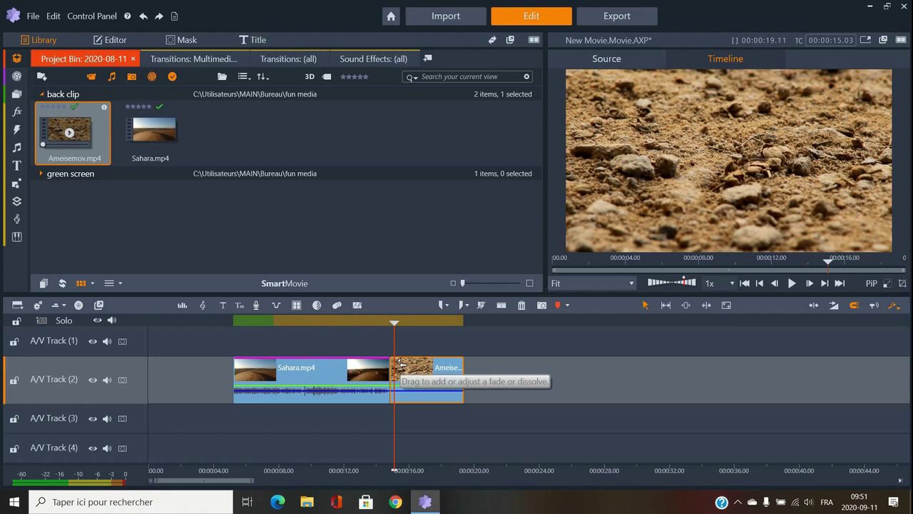
- Try a dissolve between the Sahara and Ameisemov clips, then undo it and place Ameisemov.mp4 after Sahara again
left_click_drag(408, 364, 366, 362)
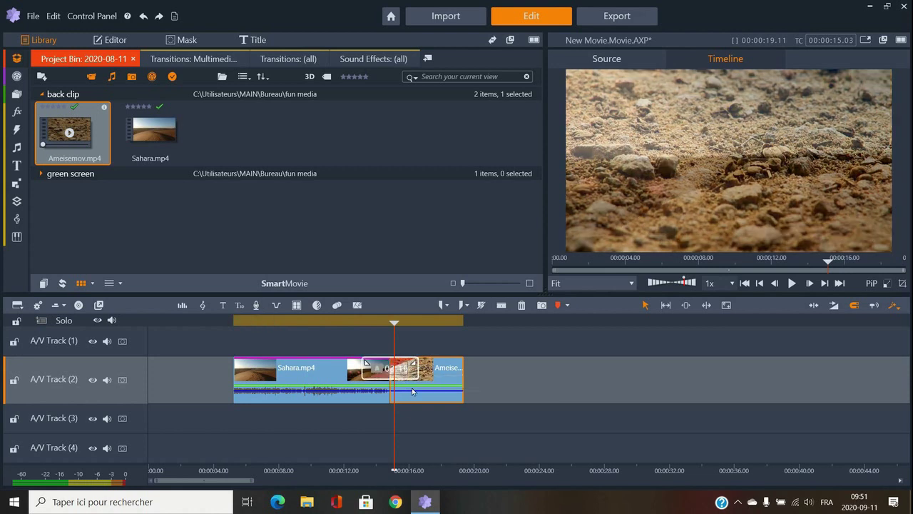
left_click(447, 386)
left_click(359, 323)
key("l")
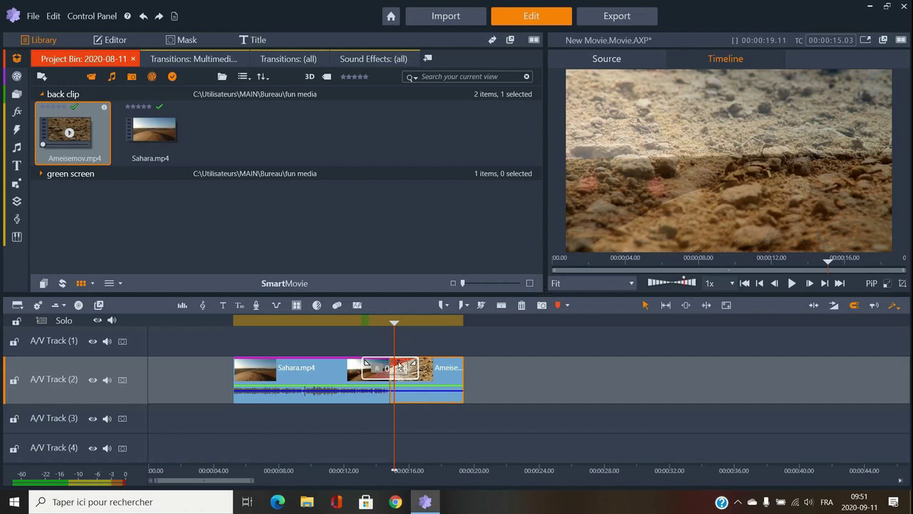
left_click(143, 16)
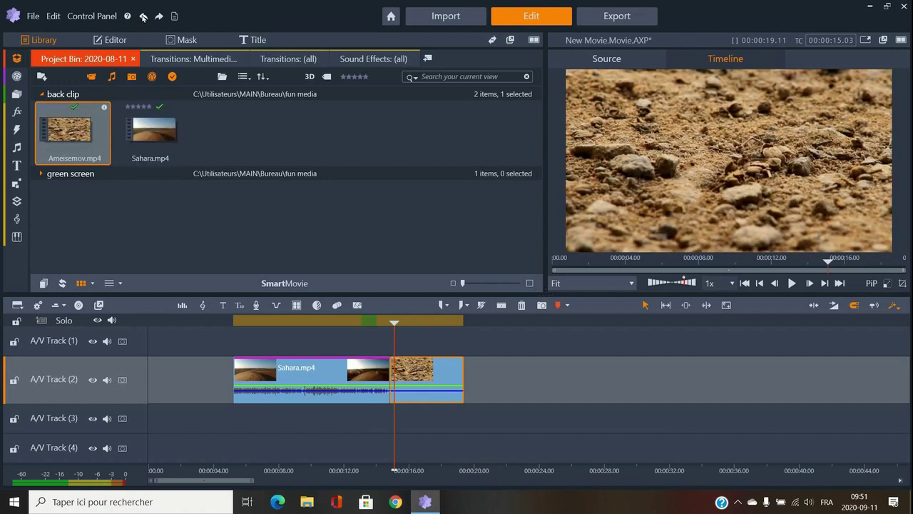
left_click(143, 15)
left_click_drag(152, 130, 398, 376)
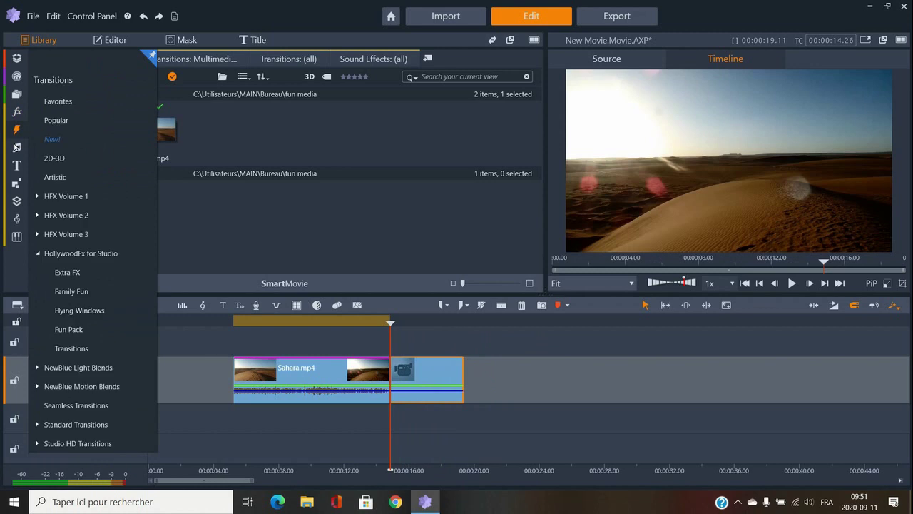
- Add the Female Ring 2 transition from HFX Volume 2, Weddings 2, between the Sahara and Ameisemov clips
mouse_move(17, 131)
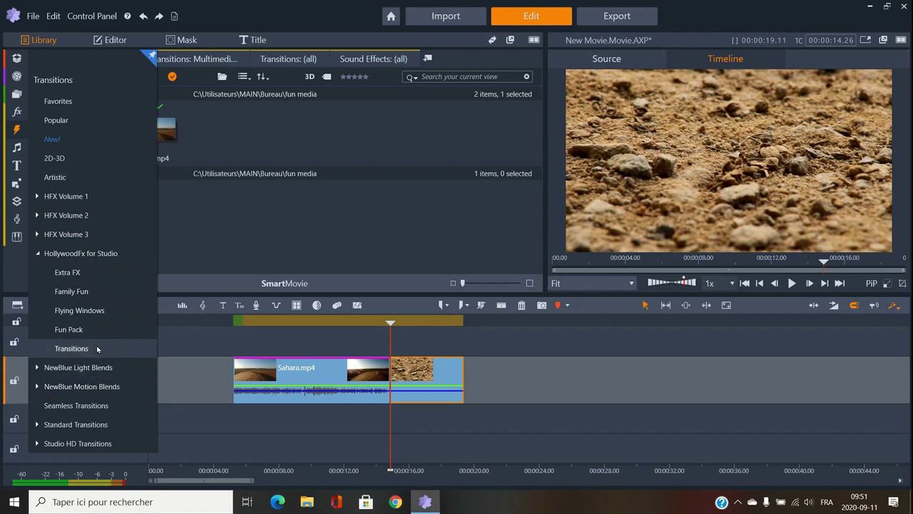
left_click(39, 216)
scroll(110, 269, "down", 7)
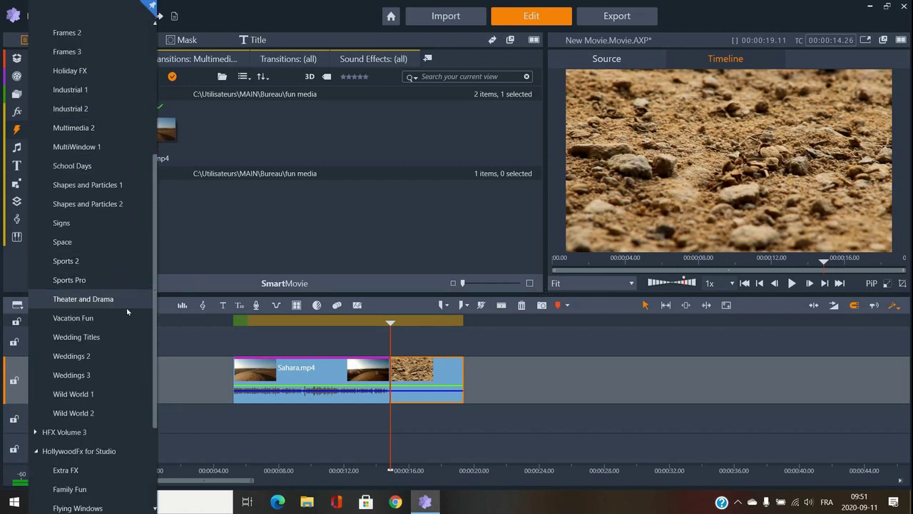
left_click(73, 356)
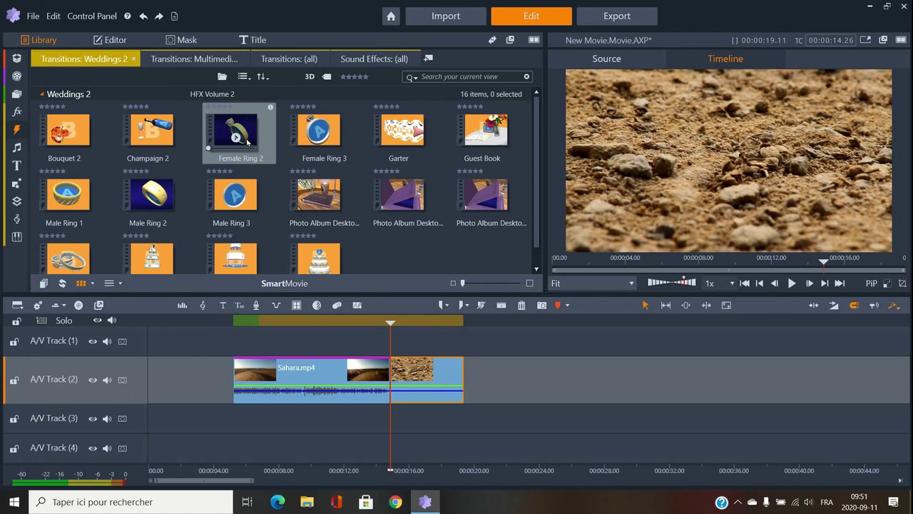
left_click_drag(241, 129, 392, 367)
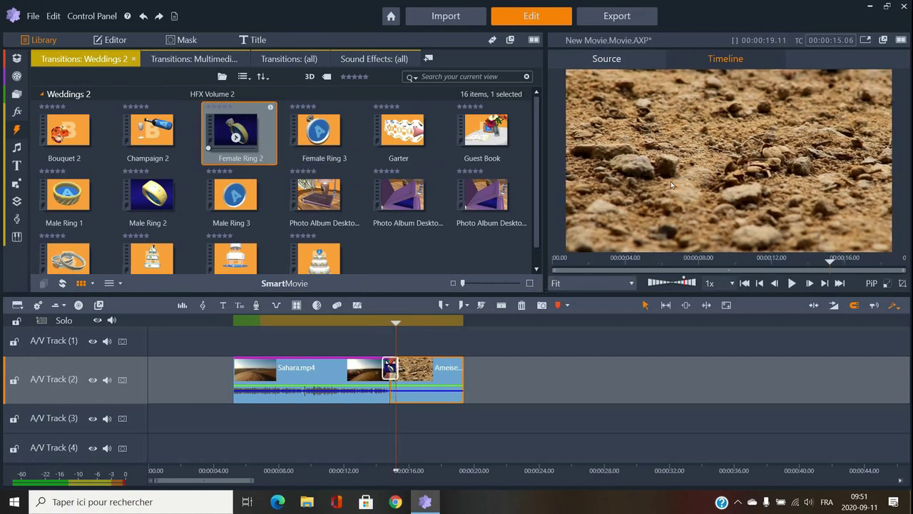
- Scrub through the Female Ring 2 transition on the timeline and play its library preview
left_click(384, 323)
left_click_drag(385, 322, 388, 322)
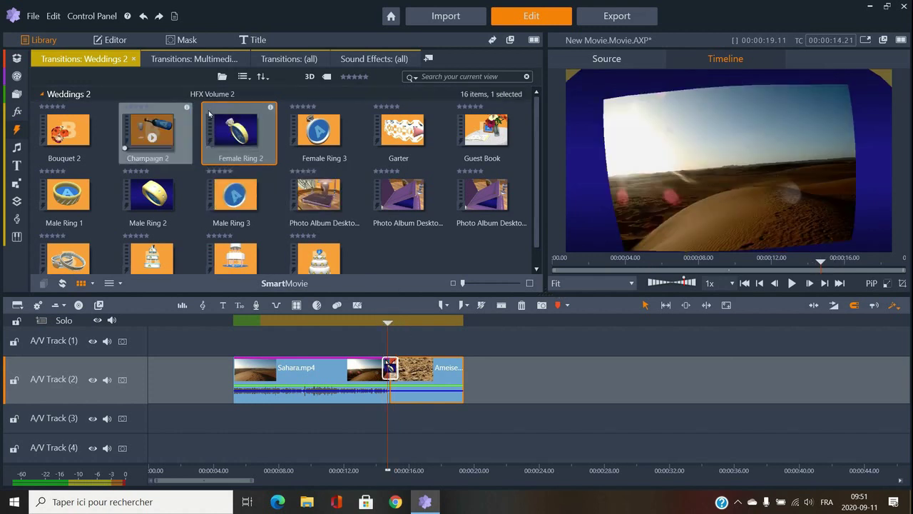
left_click(235, 128)
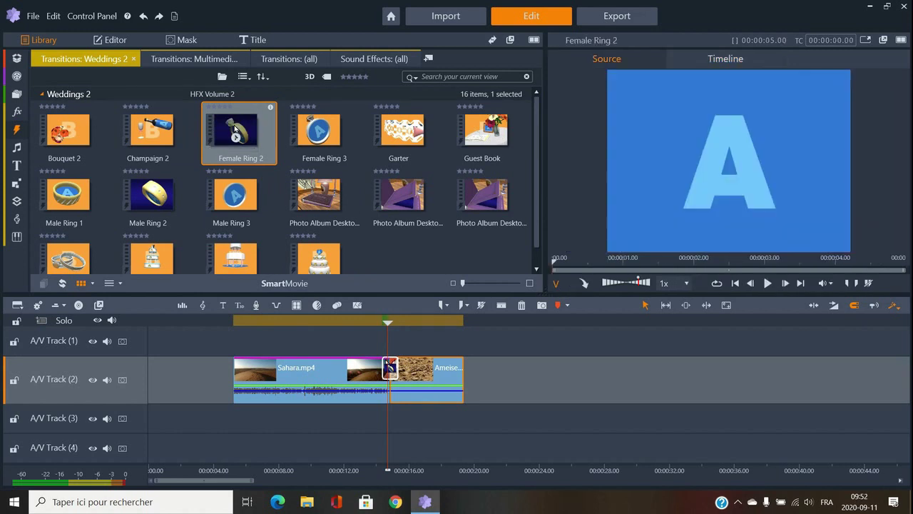
left_click(236, 138)
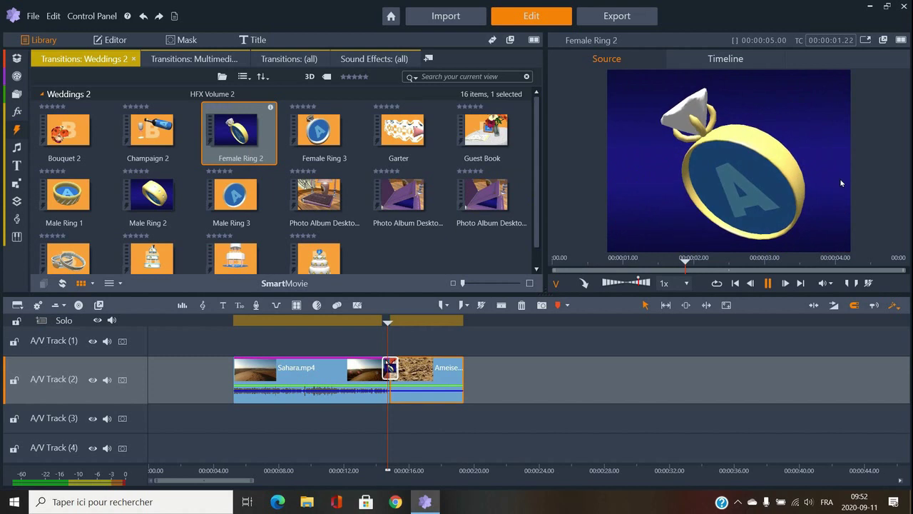
mouse_move(385, 213)
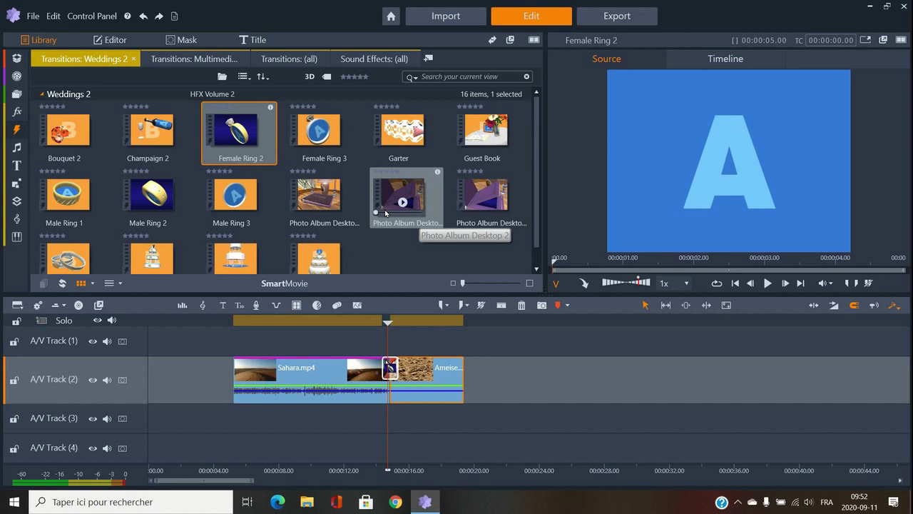
left_click(17, 130)
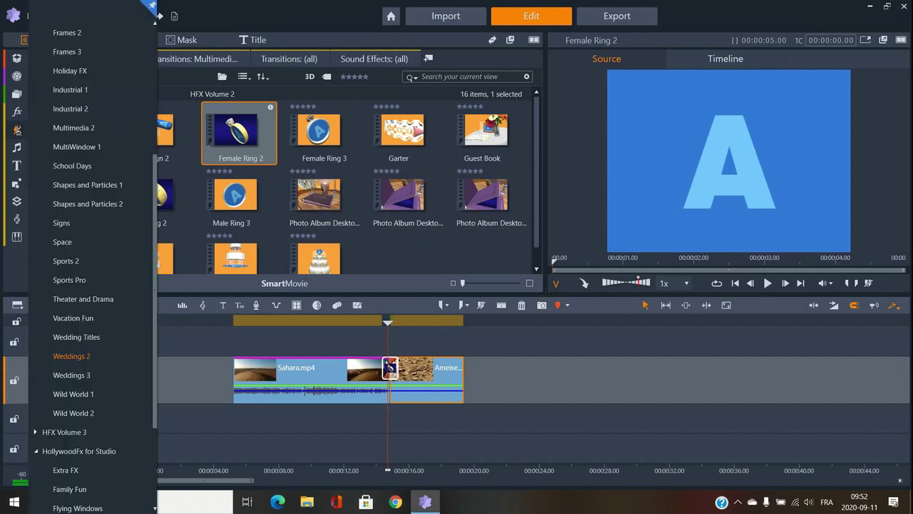
scroll(100, 212, "down", 4)
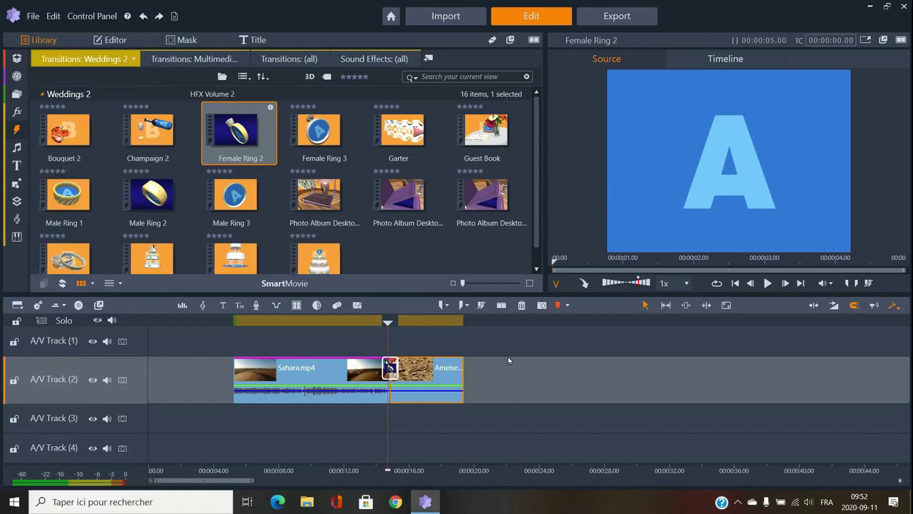
left_click(417, 325)
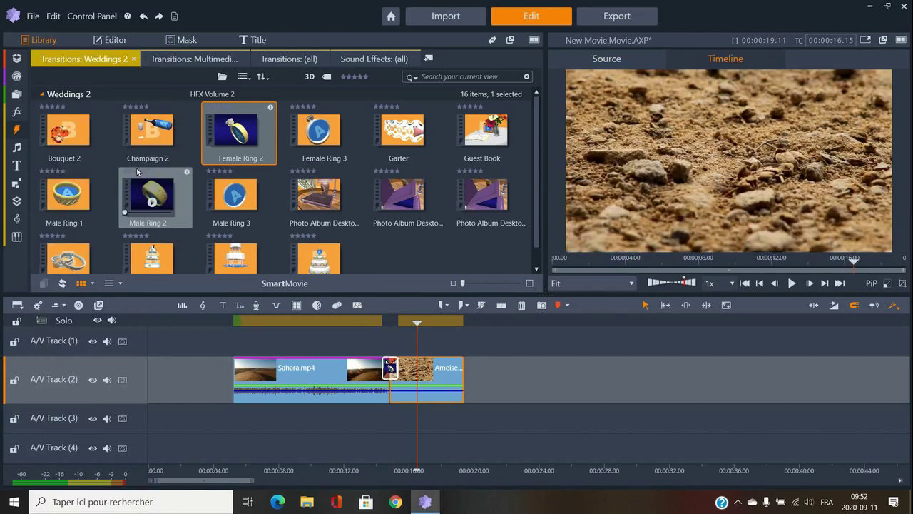
- Browse the eau and electronic sound effects and open the ufx guns category
mouse_move(18, 145)
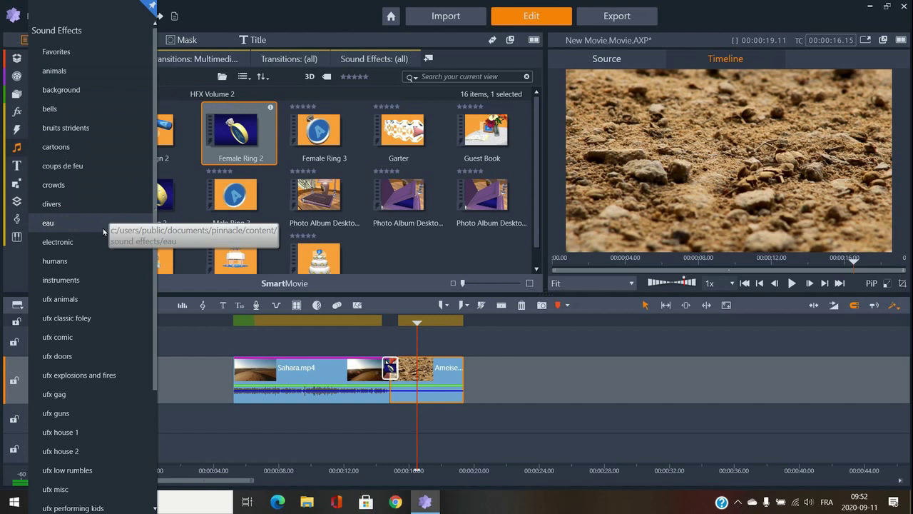
left_click(53, 226)
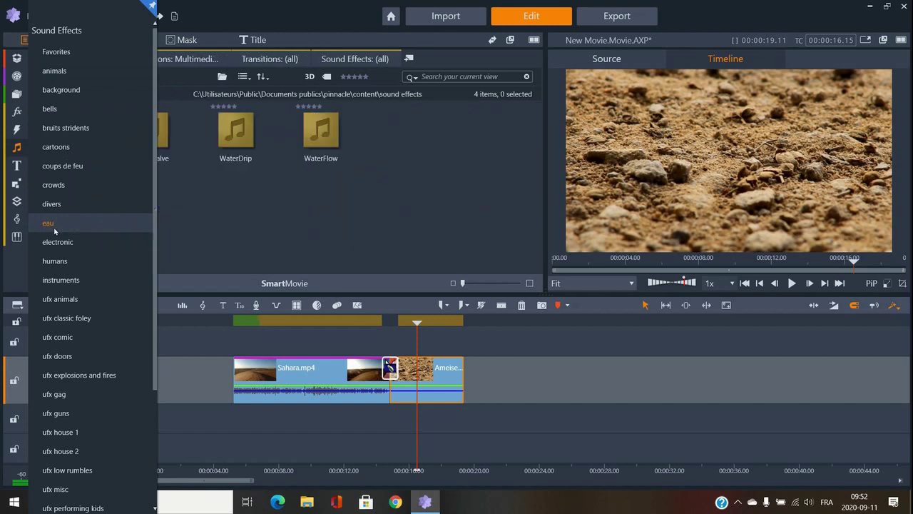
left_click(64, 246)
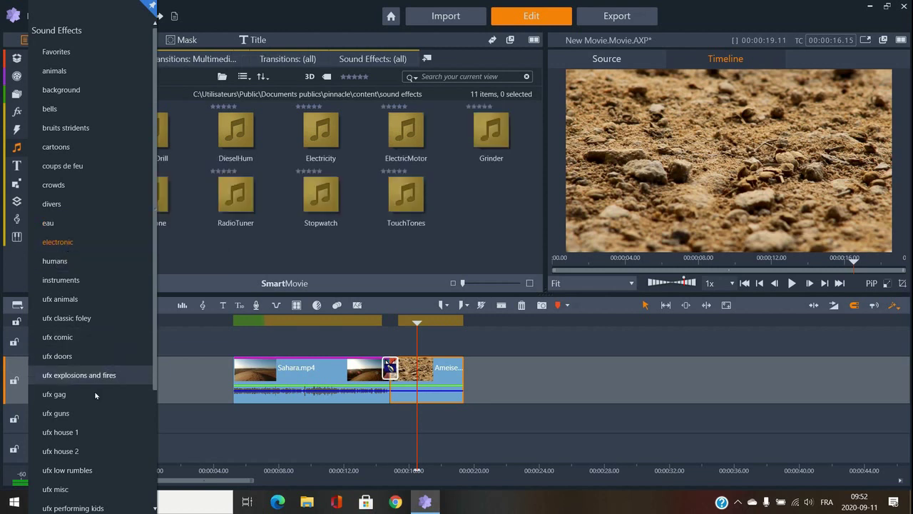
left_click(76, 414)
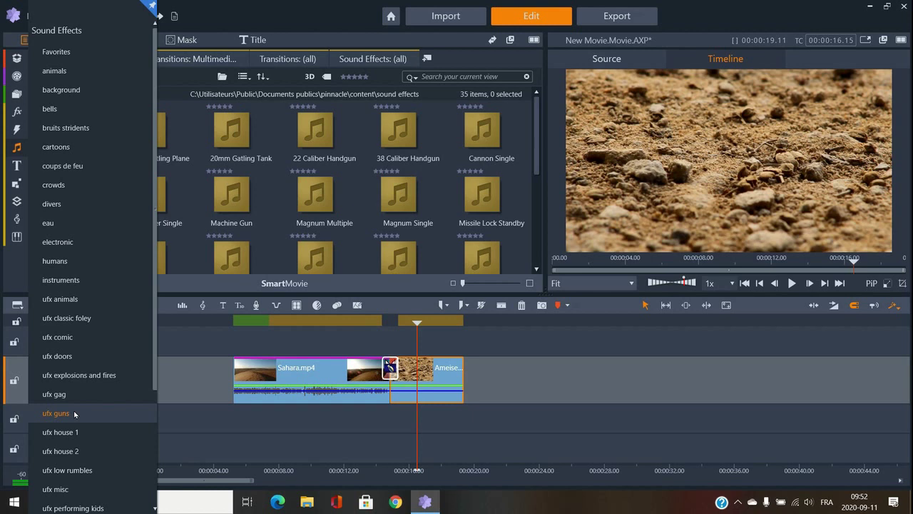
- Listen to Machine Gun and Rifle Shots Multiple, and place Rifle Shots Multiple on A/V Track (3) at 00:00:10.05 below the Sahara clip
left_click(232, 205)
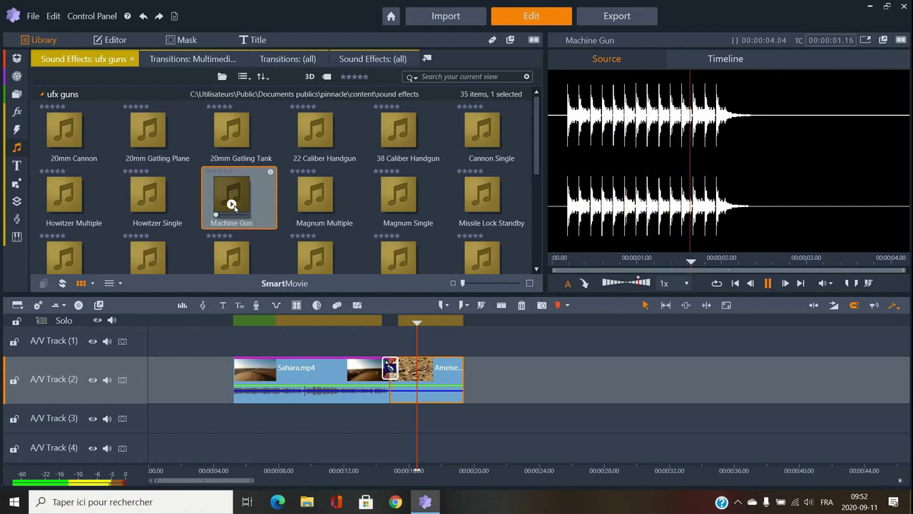
scroll(344, 214, "down", 3)
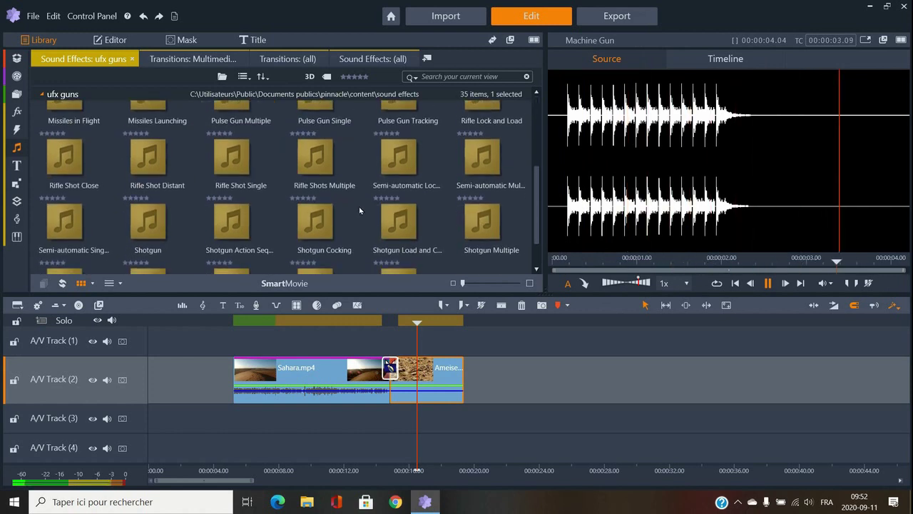
left_click(316, 166)
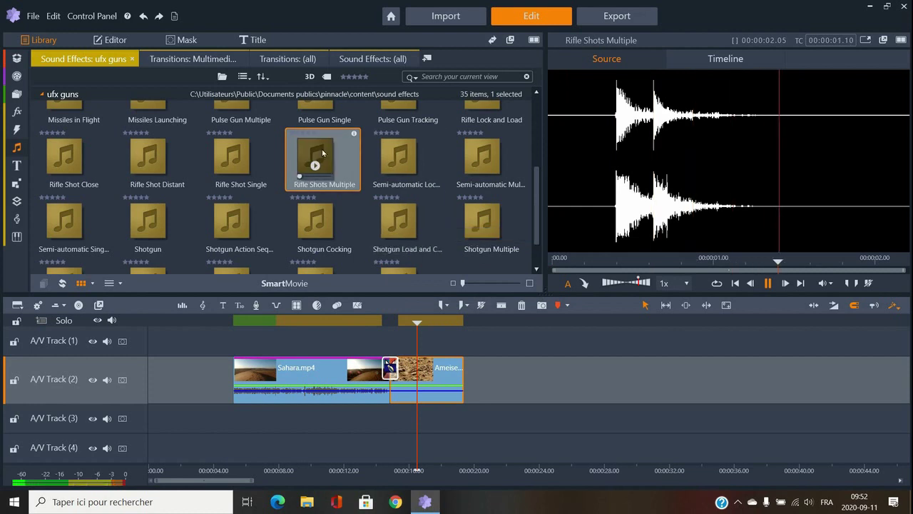
left_click_drag(322, 152, 316, 427)
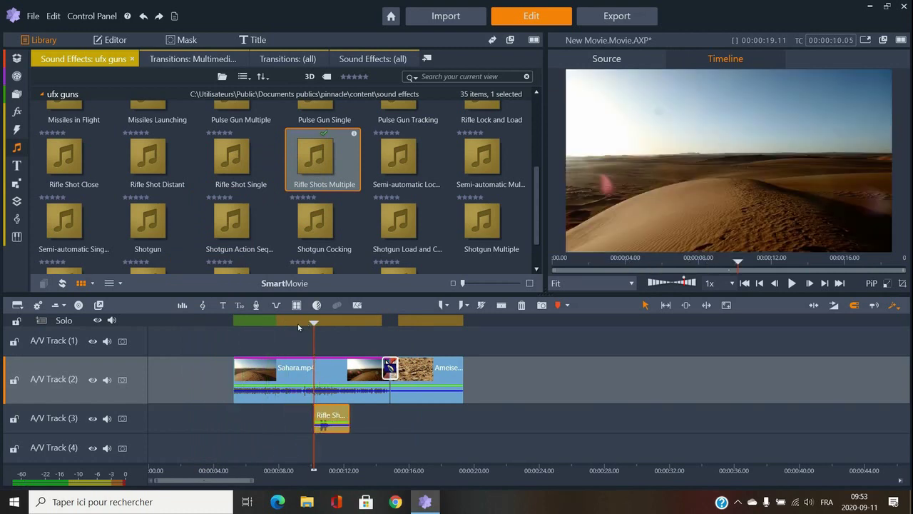
- Set the A/V Track (3) volume to 6 in the audio mixer, mute A/V Track (2) and play the rifle shots section
left_click(182, 309)
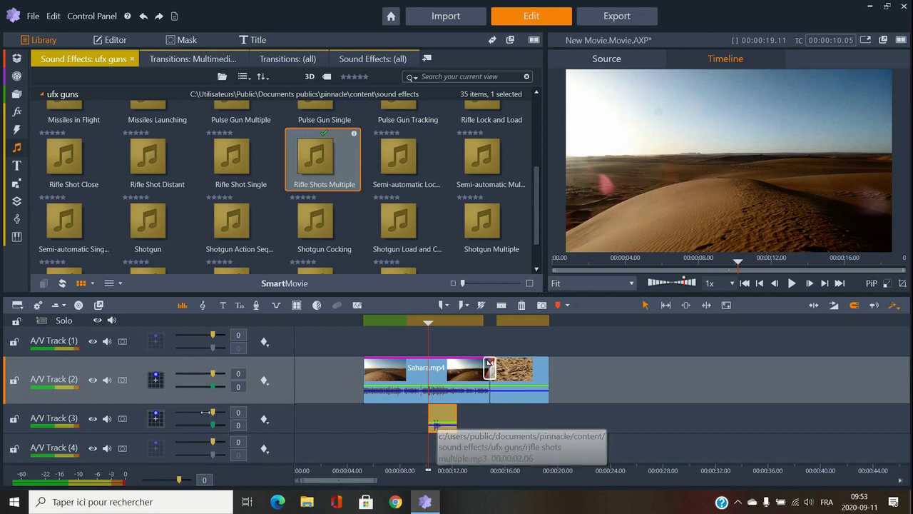
left_click_drag(212, 414, 218, 413)
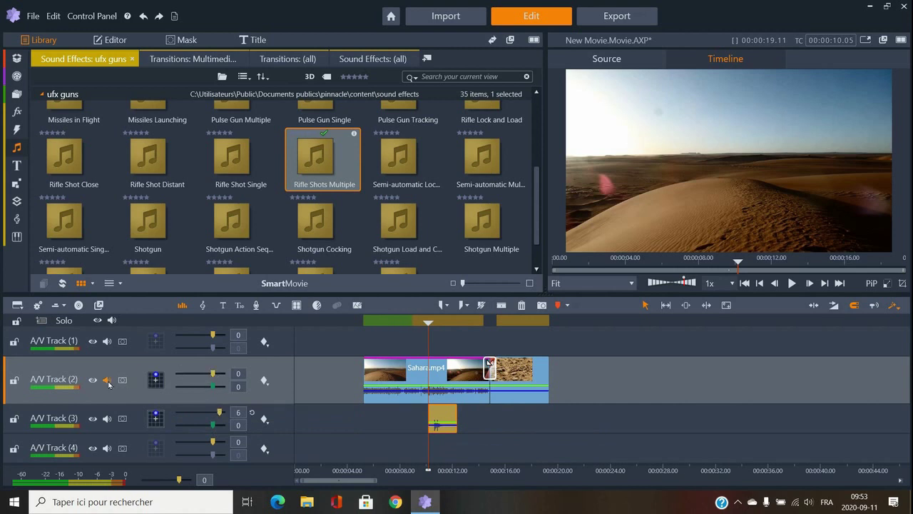
left_click(411, 323)
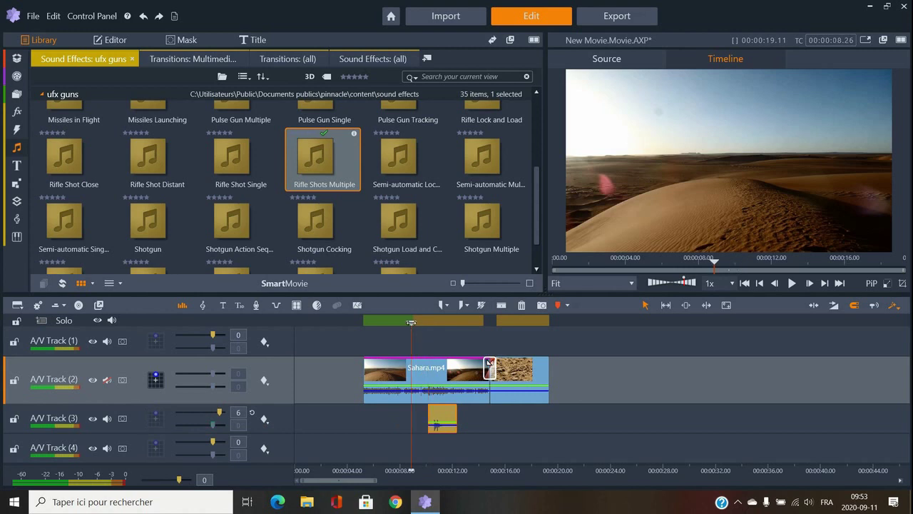
key("space")
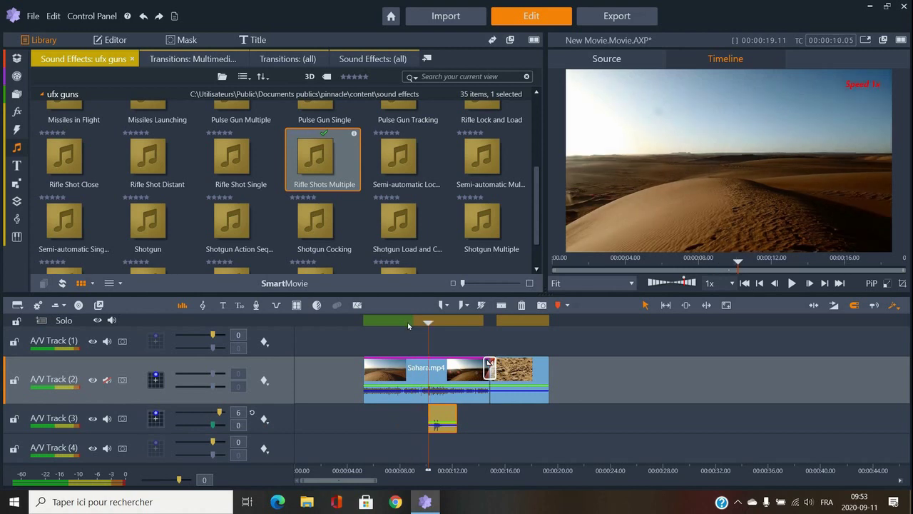
- Play the timeline from 00:00:08.23 through the rifle shots, and delete the Rifle Shots Multiple clip from A/V Track (3)
left_click(410, 323)
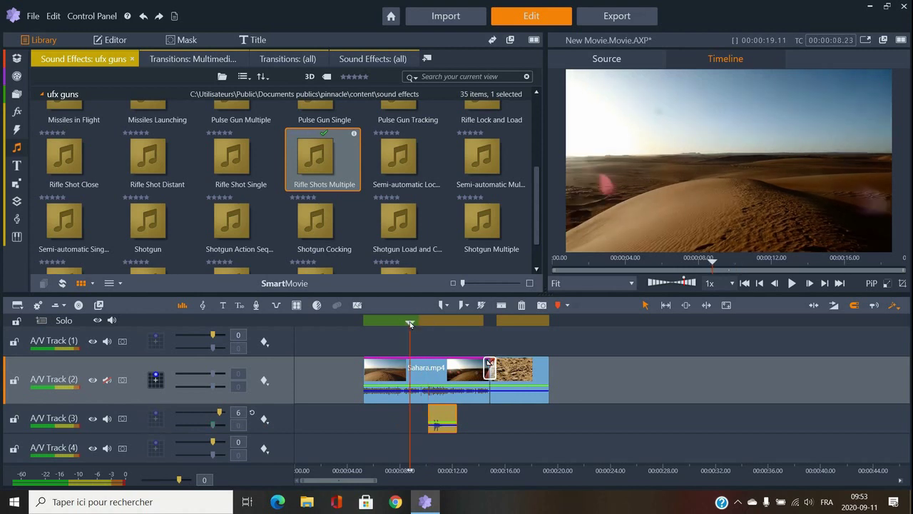
key("space")
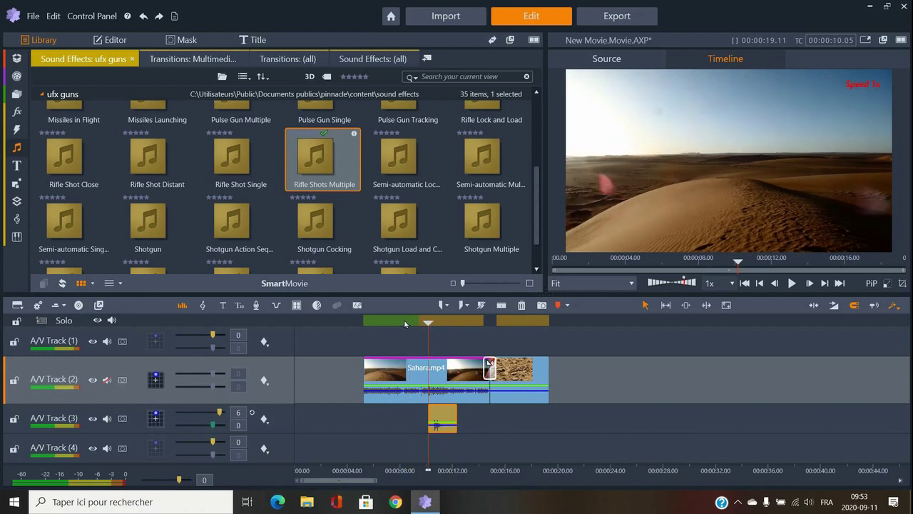
left_click(792, 284)
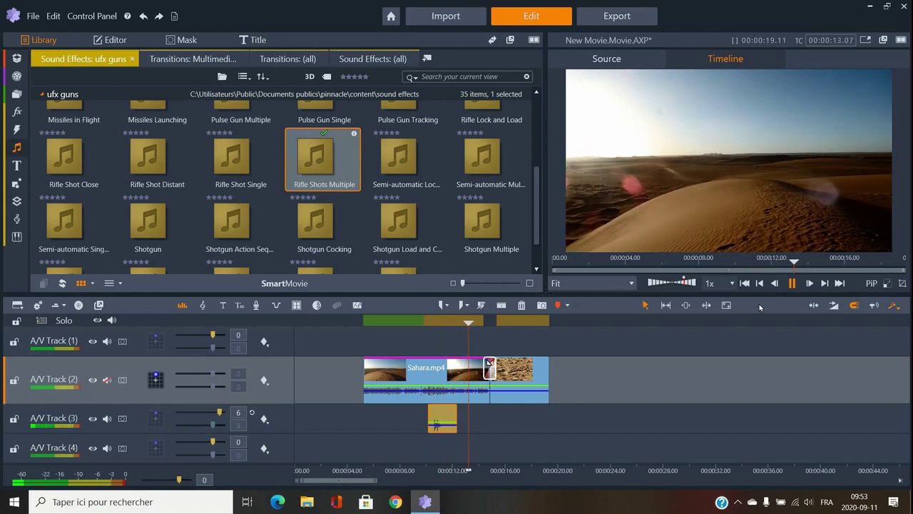
key("space")
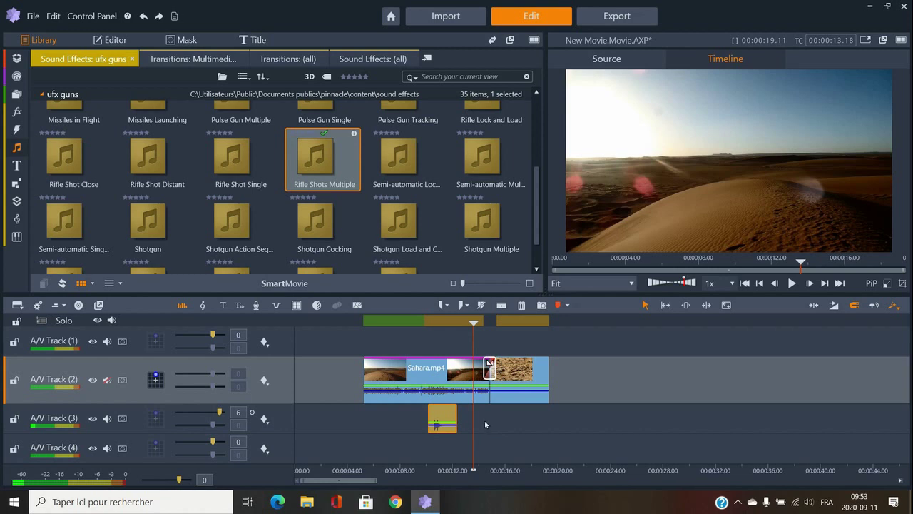
left_click(437, 421)
key("Delete")
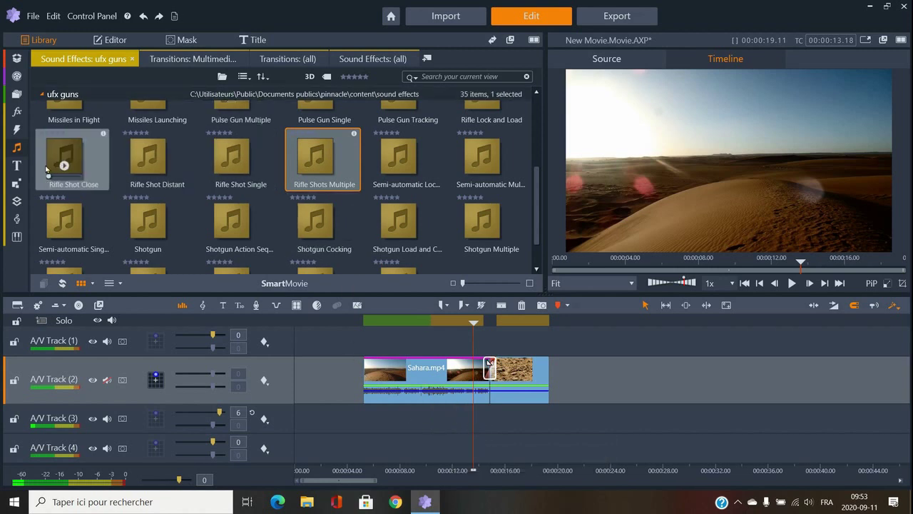
- Look through the sound effect and title categories, and hide the audio mixer controls on the timeline tracks
mouse_move(16, 148)
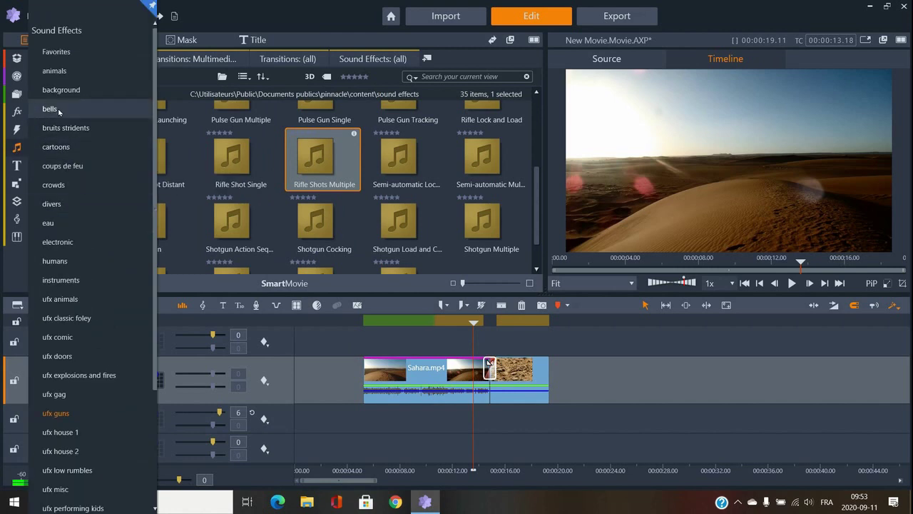
scroll(90, 282, "down", 5)
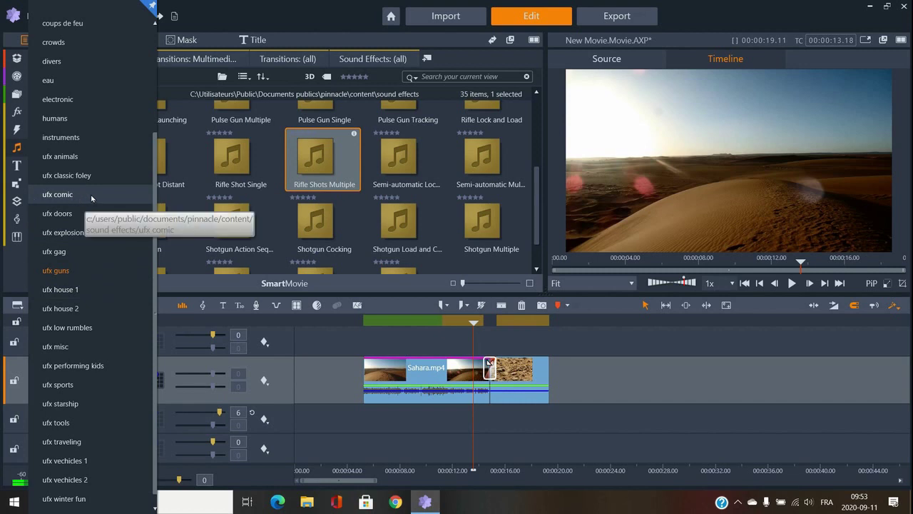
scroll(92, 285, "up", 5)
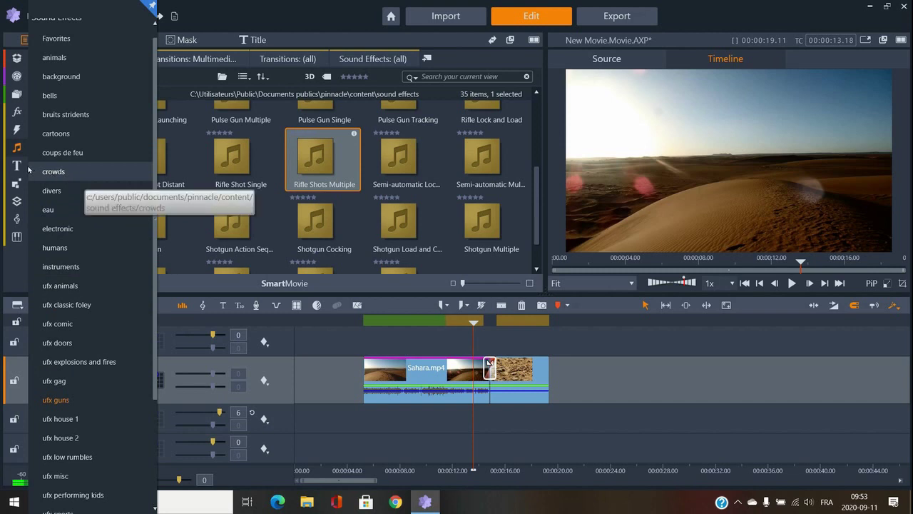
mouse_move(23, 168)
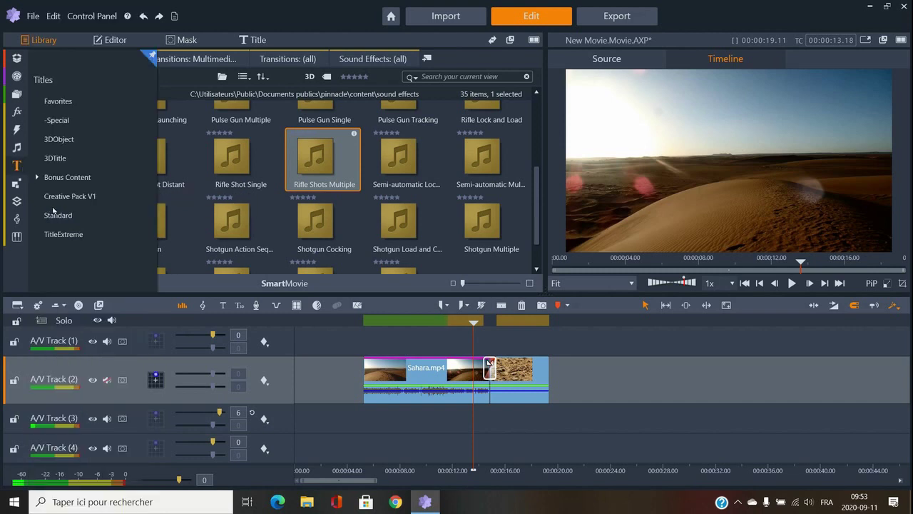
left_click(182, 305)
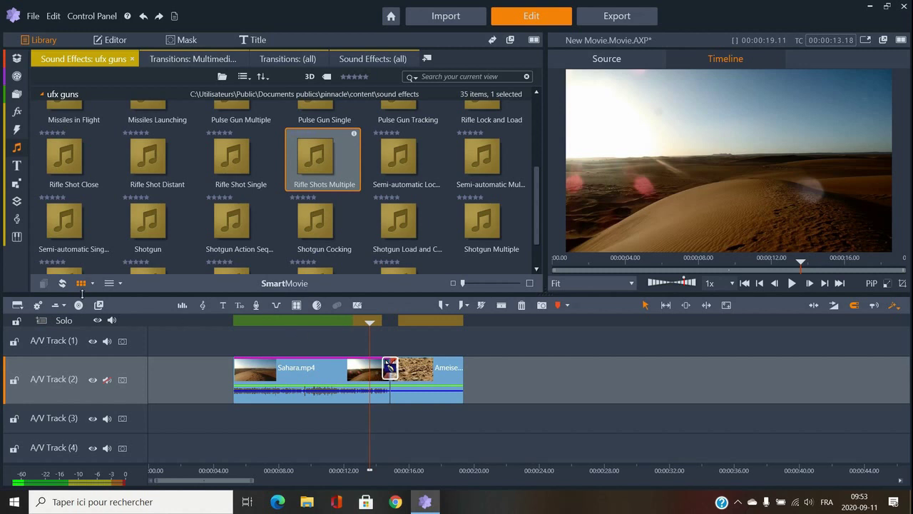
- Expand the Bonus Content titles, open the Standard titles category and preview Title 21
mouse_move(17, 172)
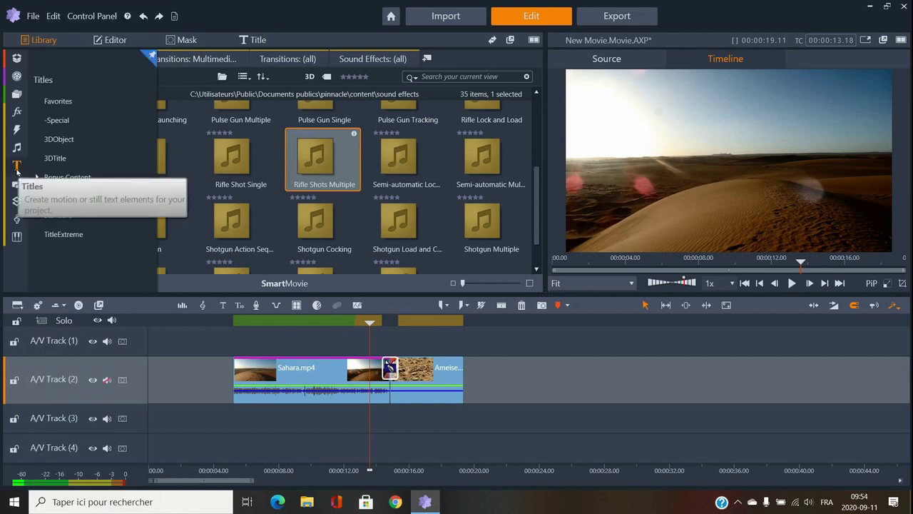
left_click(37, 178)
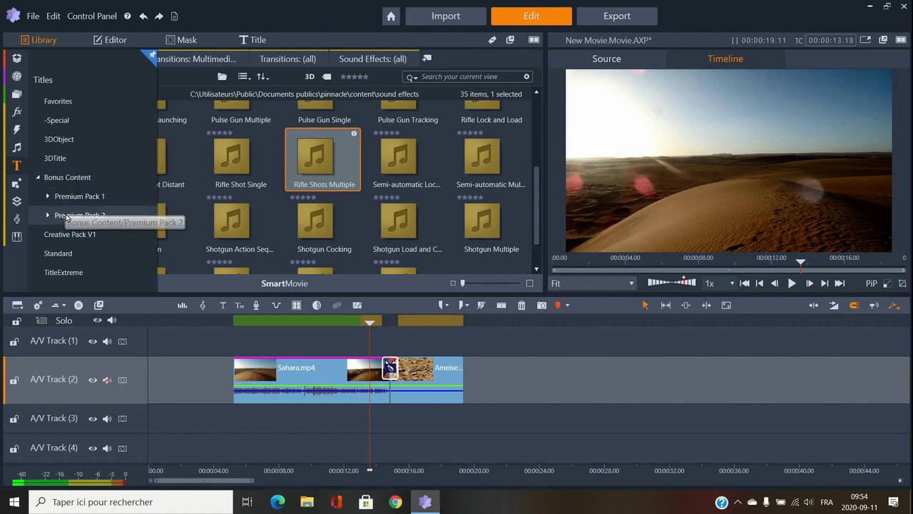
left_click(63, 254)
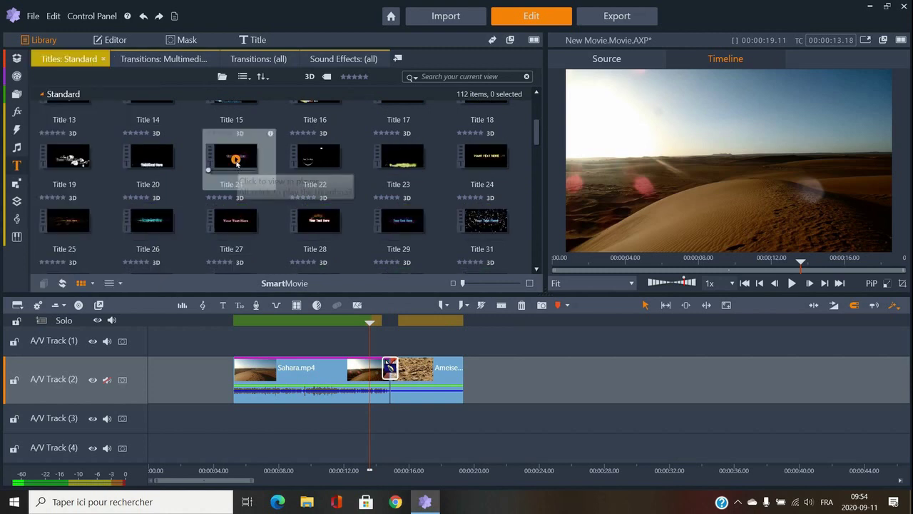
left_click(236, 162)
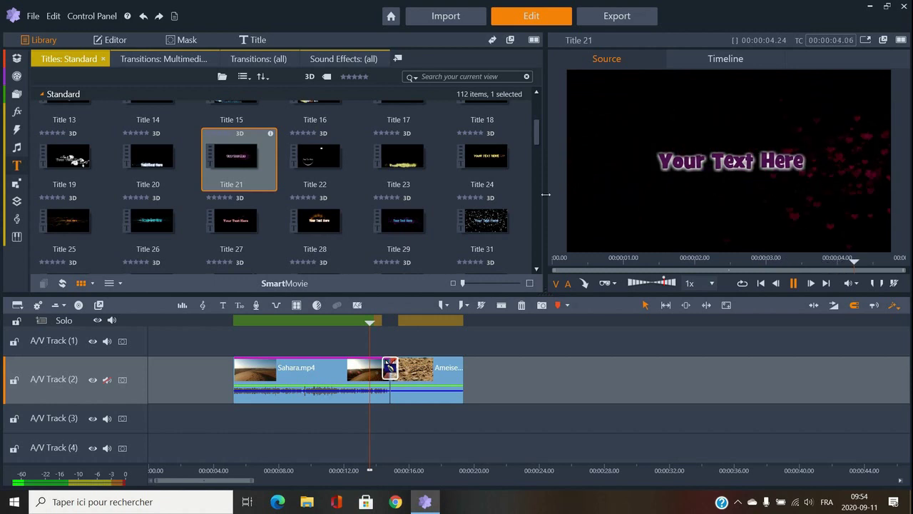
- Preview Title 31 and browse the rest of the Standard titles down to the Title Animal designs
scroll(271, 172, "down", 5)
scroll(329, 202, "up", 2)
scroll(397, 168, "up", 2)
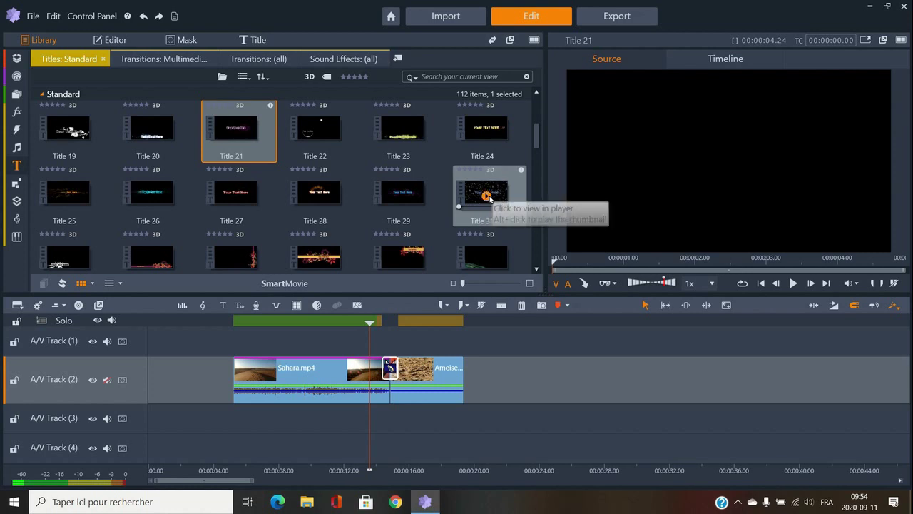
left_click(487, 196)
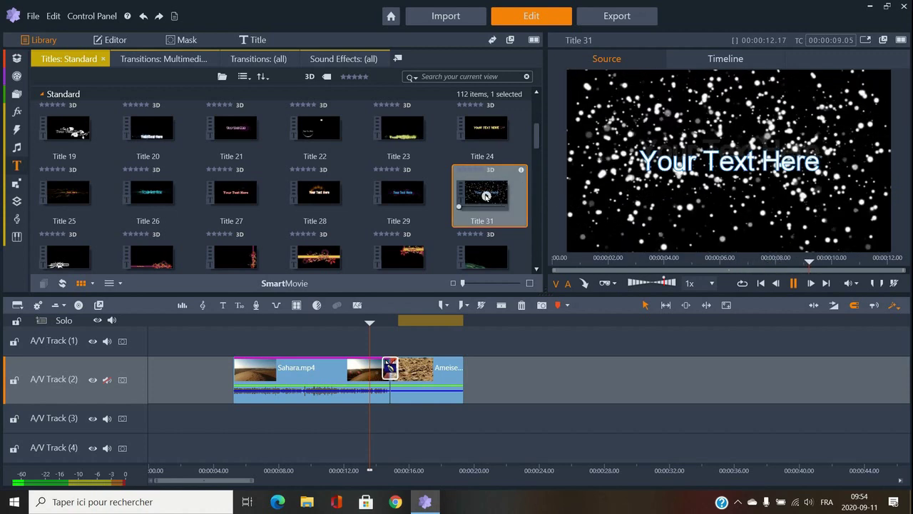
key("space")
scroll(282, 204, "up", 1)
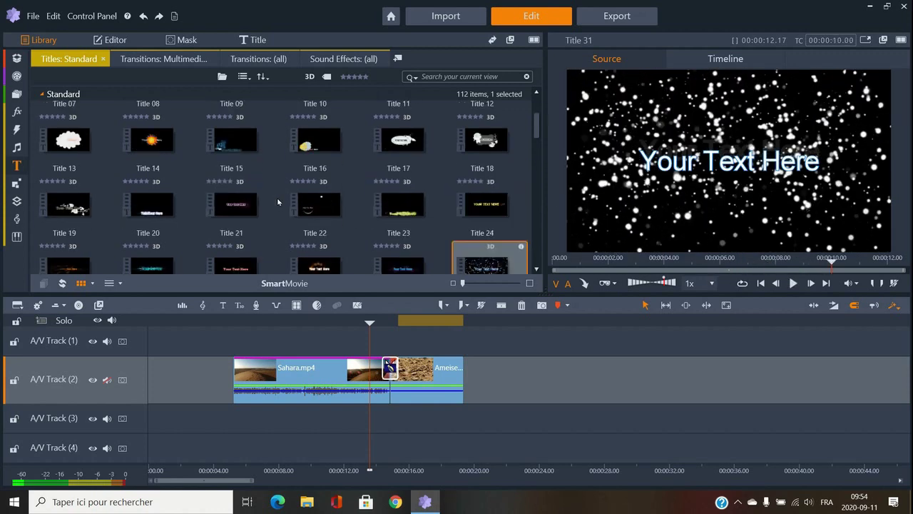
scroll(278, 202, "down", 2)
scroll(277, 202, "down", 4)
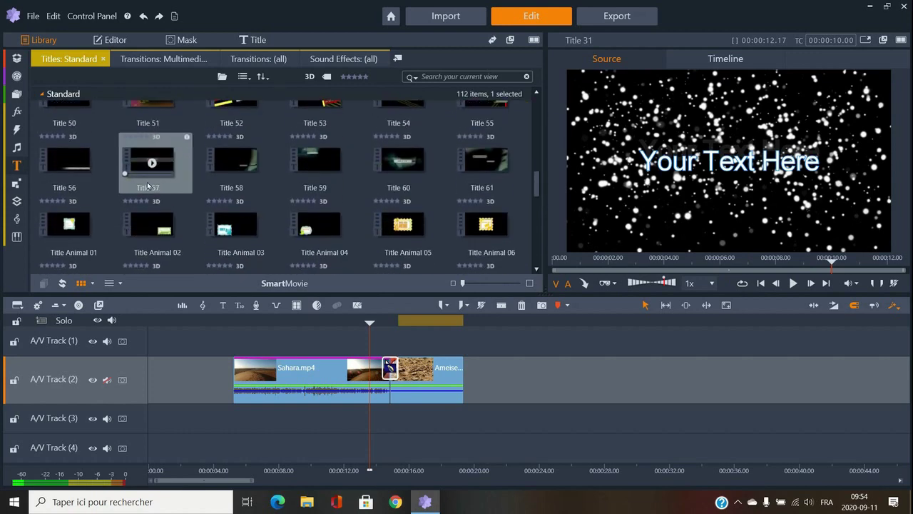
- Create a new title above the Sahara clip at 00:00:07.05 and review its text and look settings
left_click(267, 322)
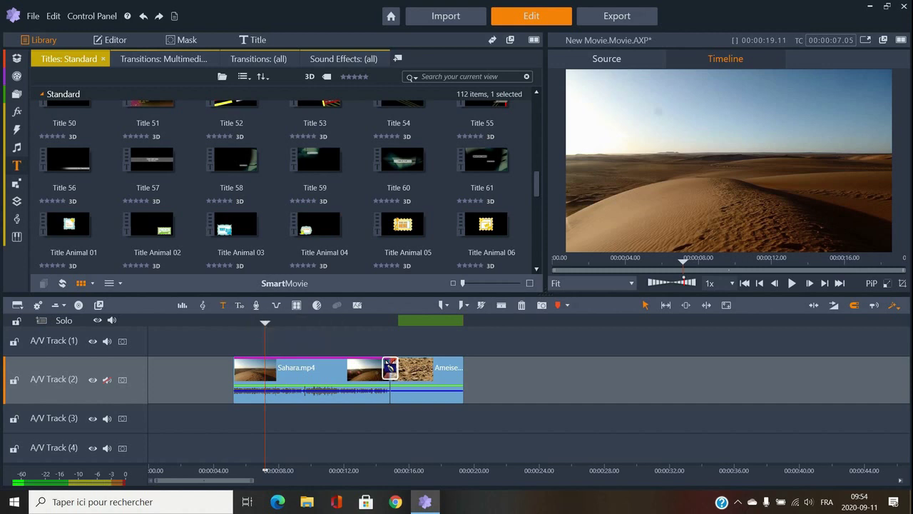
left_click(239, 304)
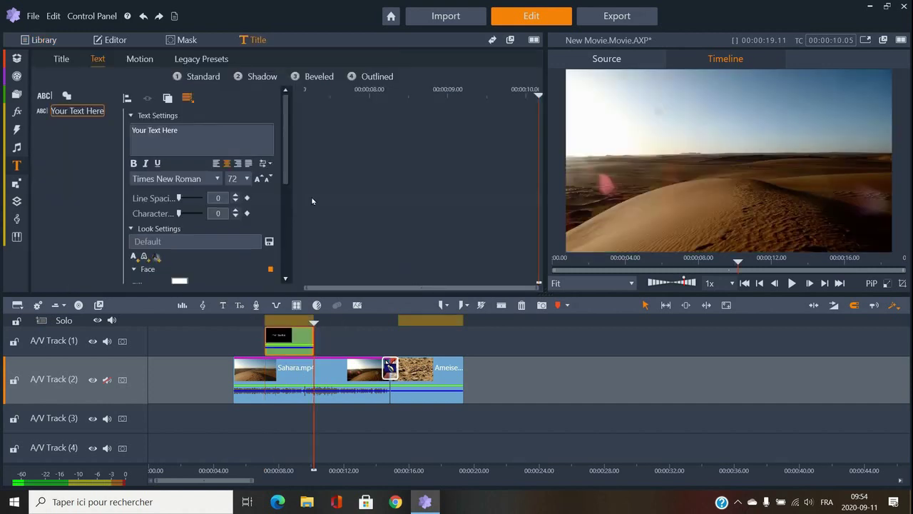
left_click_drag(284, 160, 283, 221)
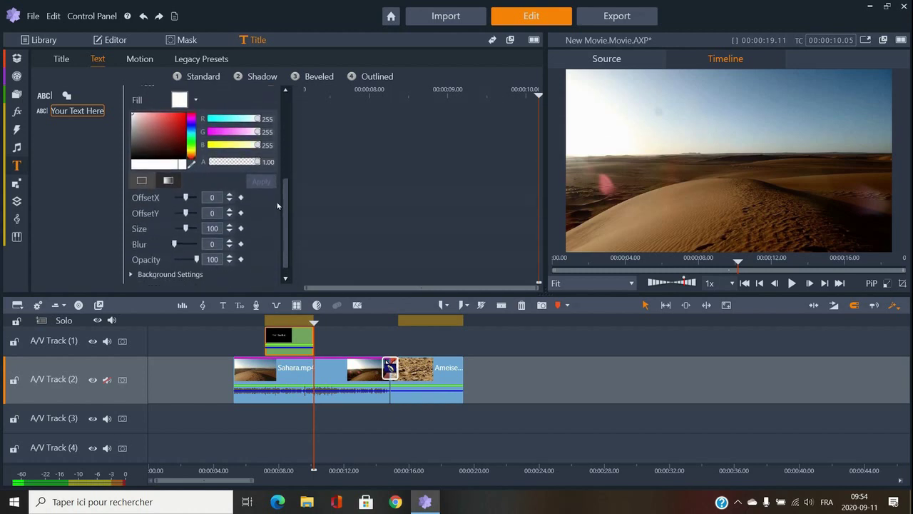
scroll(277, 215, "up", 5)
- View the new title over the desert at 00:00:08.24, show its motion settings, and delete the title from A/V Track (1)
left_click(293, 320)
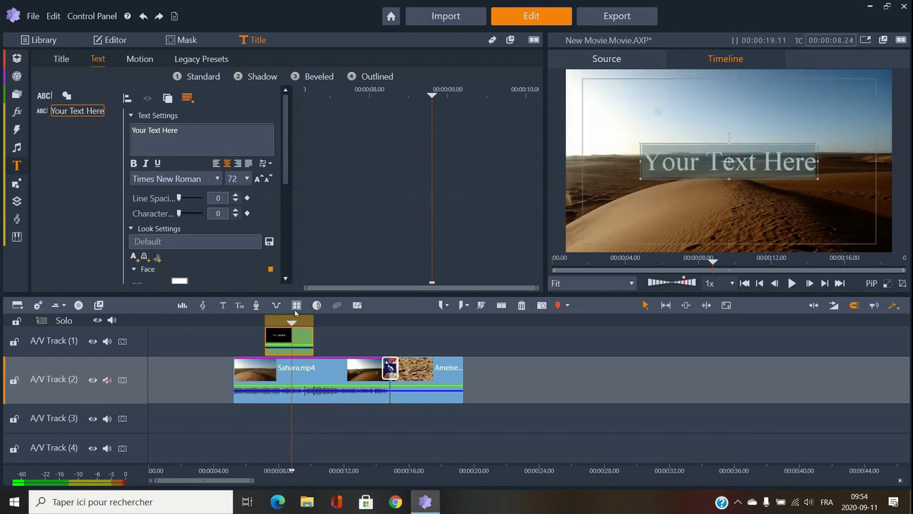
left_click(140, 59)
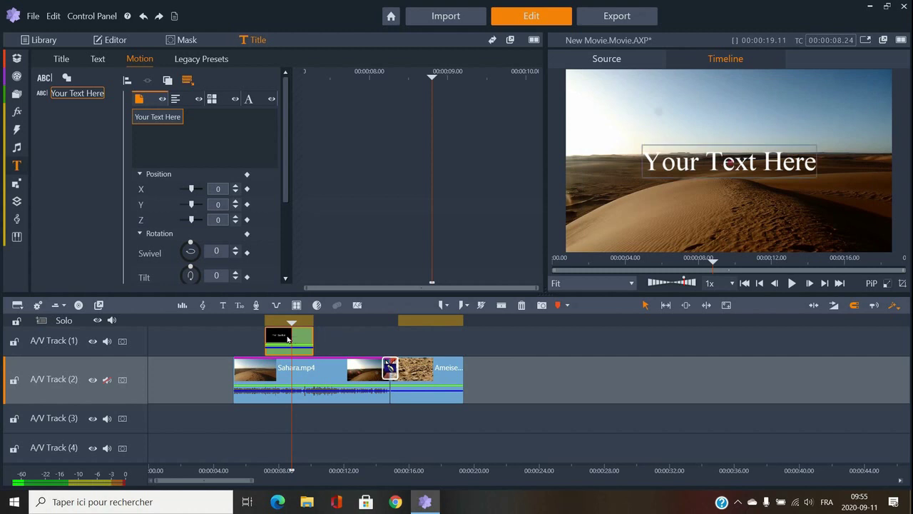
key("Delete")
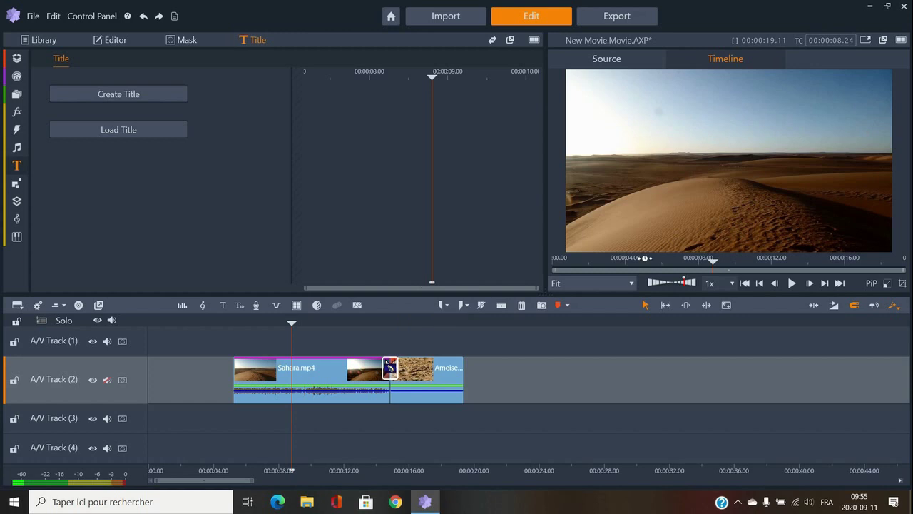
- Browse the Montages and Templates themes, open the Sports theme and preview its 5 - Ending template
mouse_move(17, 167)
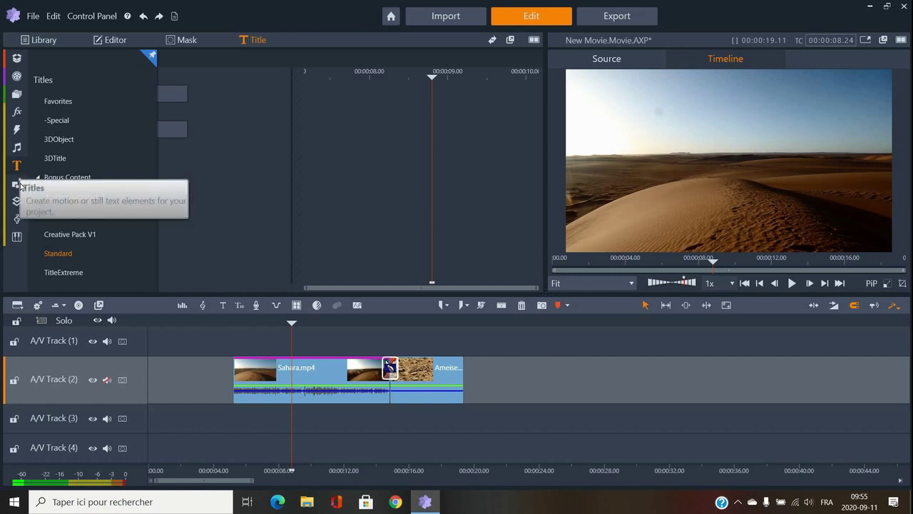
mouse_move(21, 193)
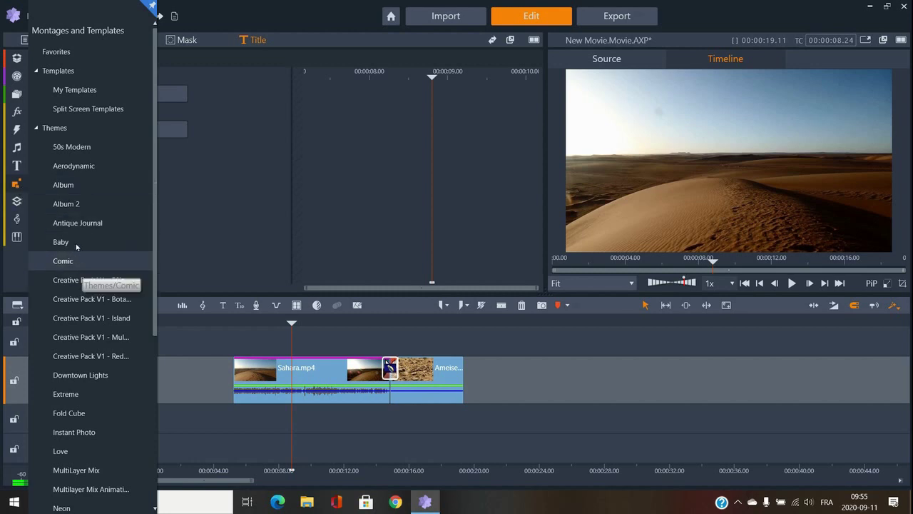
scroll(103, 261, "down", 2)
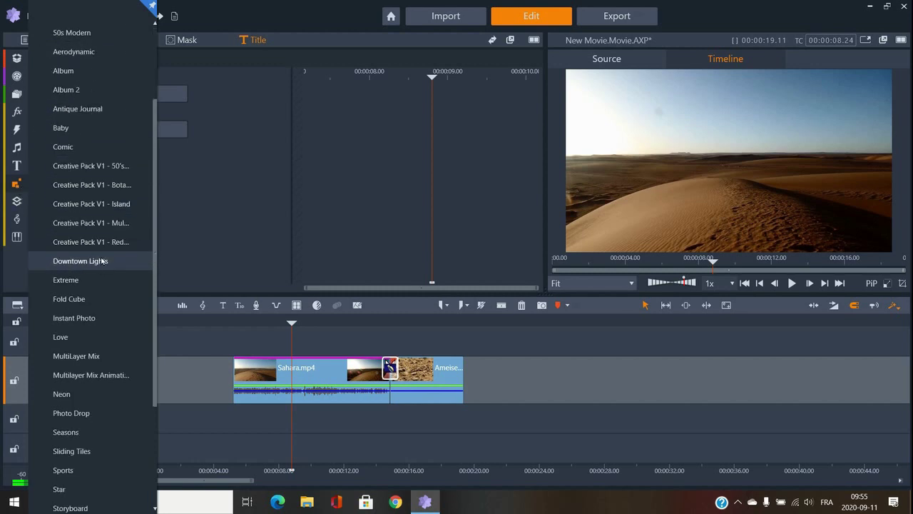
scroll(104, 261, "down", 3)
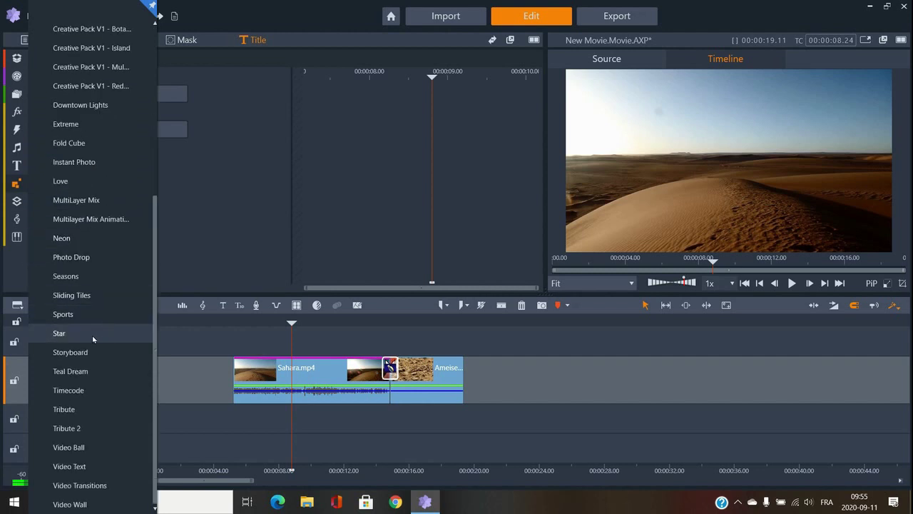
left_click(75, 318)
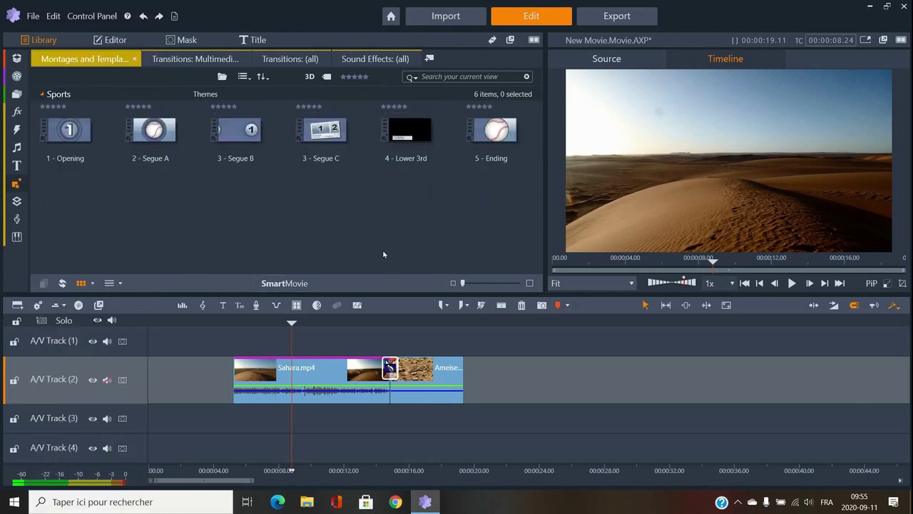
mouse_move(494, 137)
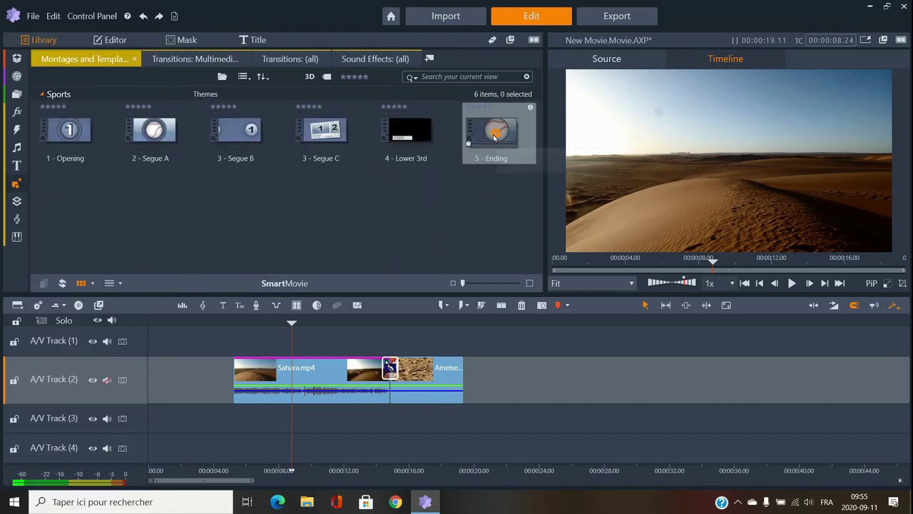
left_click(494, 137)
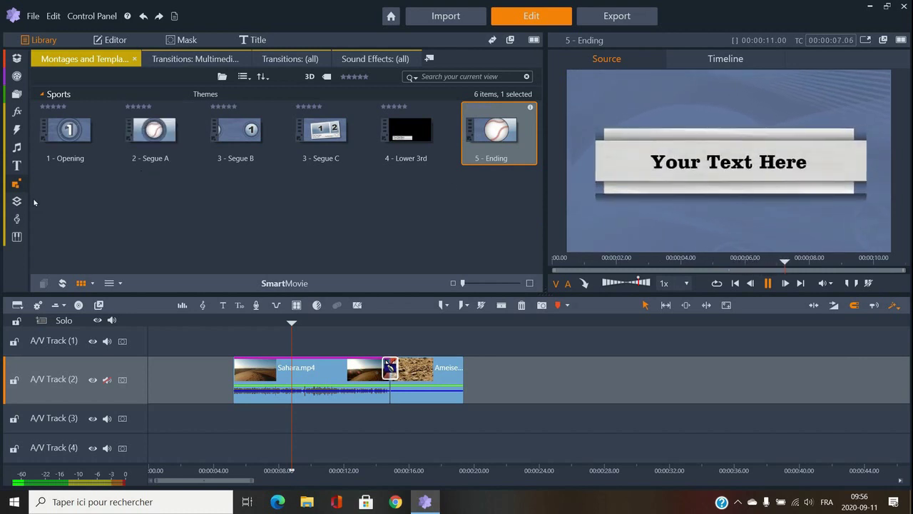
- Open the Star theme and preview its 5 - Ending and 3 - Segue B templates
left_click(16, 183)
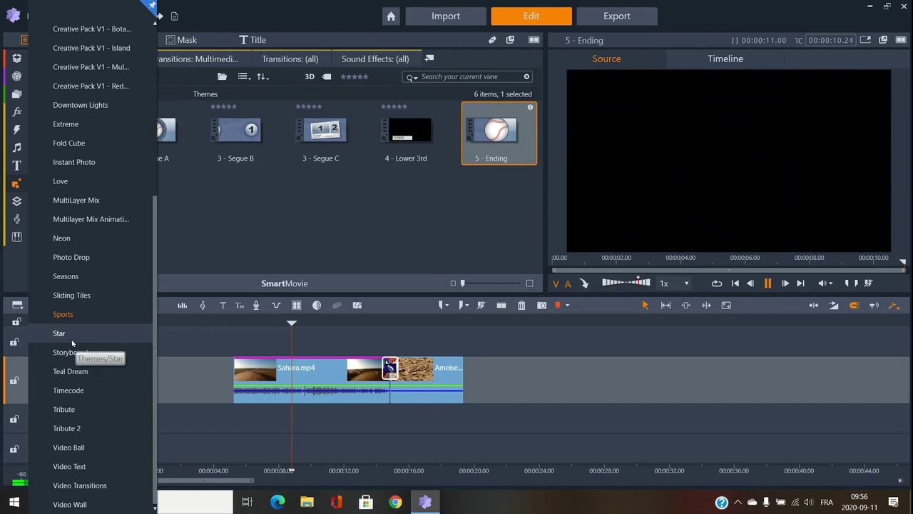
left_click(69, 341)
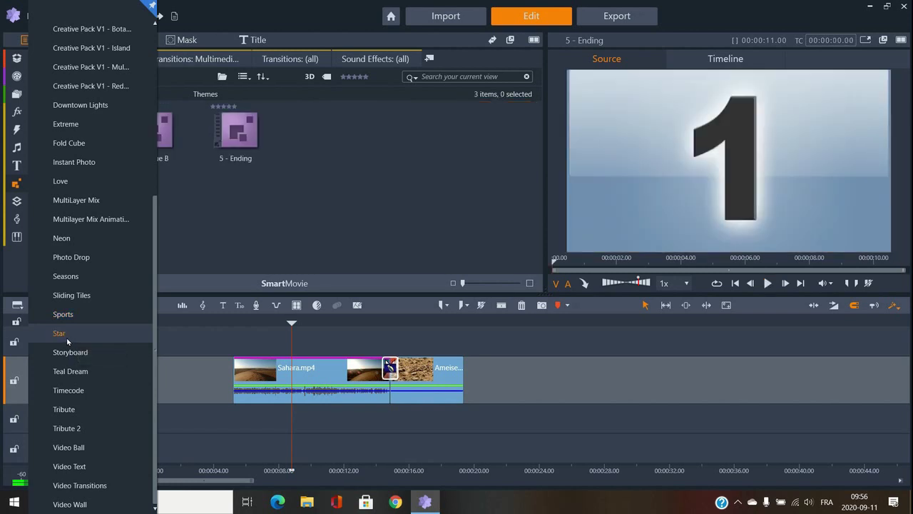
left_click(239, 135)
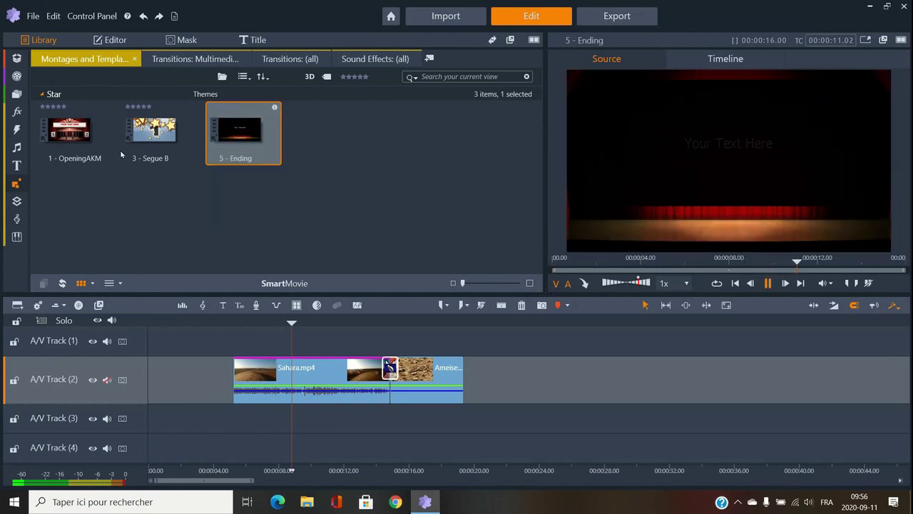
left_click(153, 132)
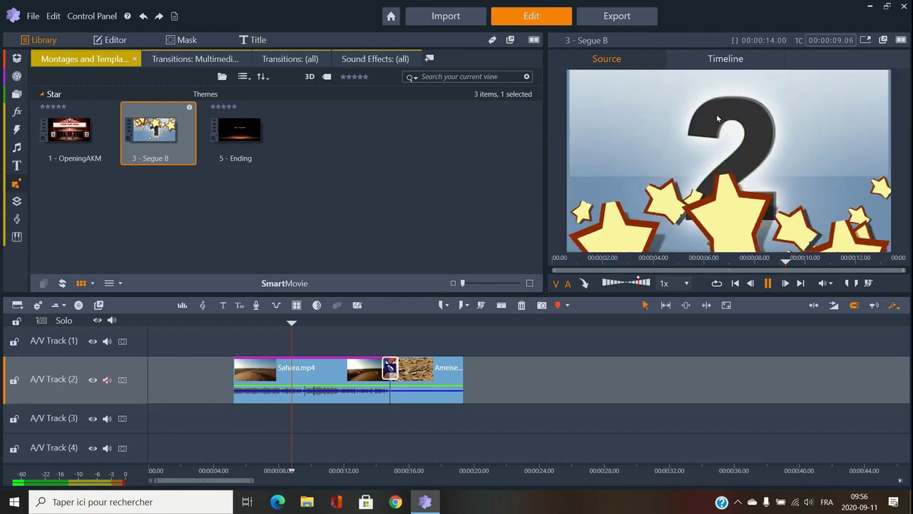
- Select the Creative Pack V1 - 50's theme in Montages and Templates and look through the available theme templates
left_click(52, 94)
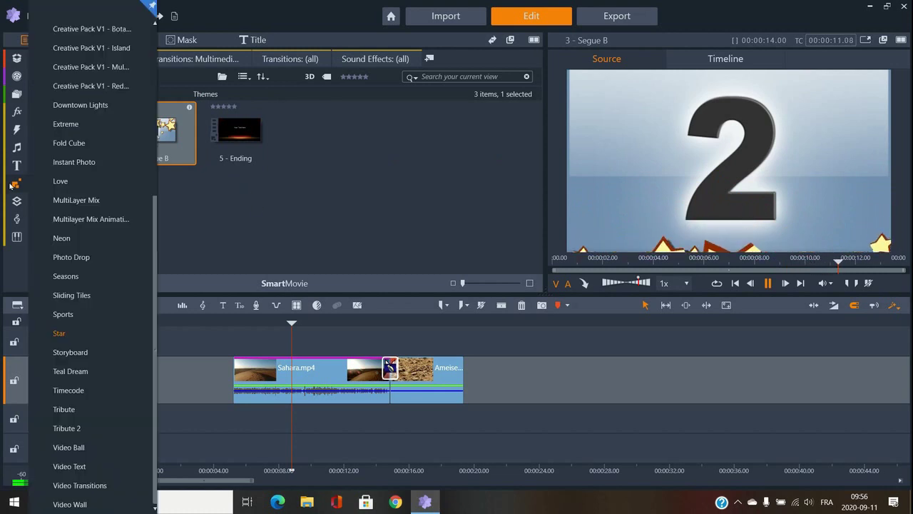
scroll(74, 198, "up", 5)
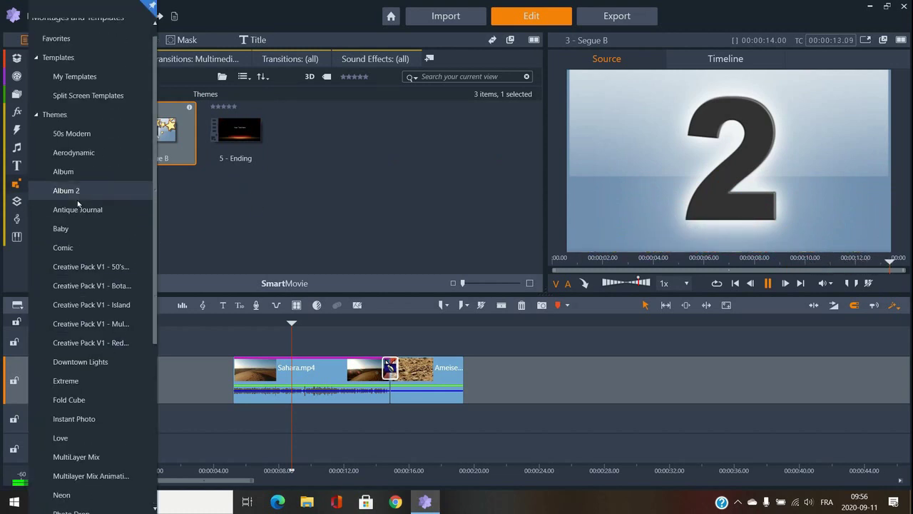
left_click(86, 268)
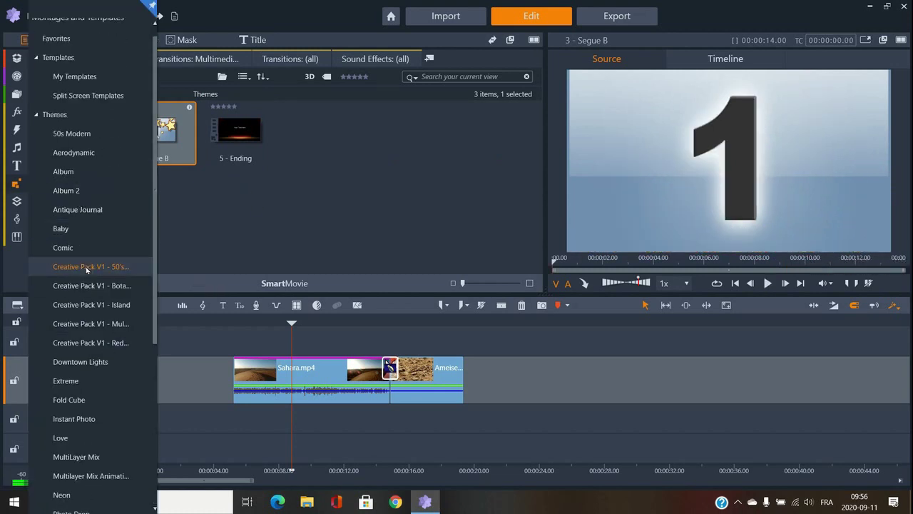
scroll(293, 207, "down", 5)
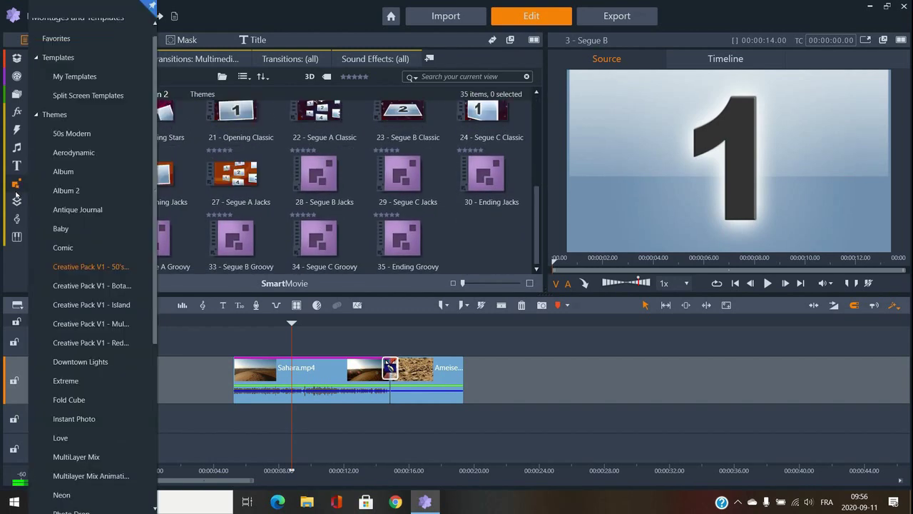
- Open the Animated Overlays collection and preview the Ink overlay
mouse_move(17, 203)
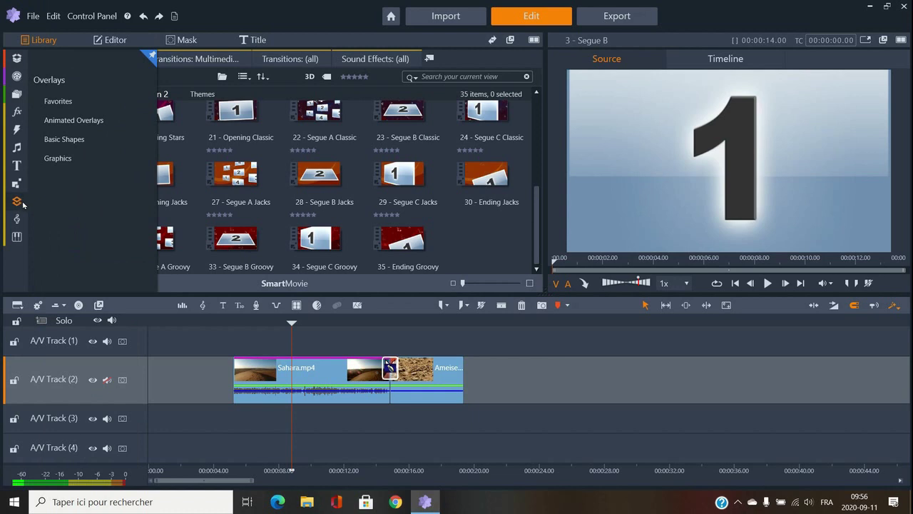
left_click(76, 121)
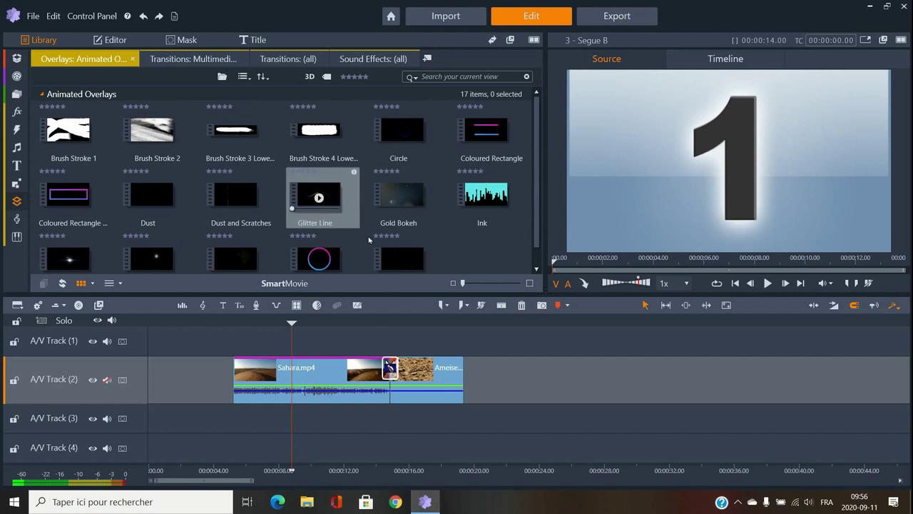
mouse_move(486, 199)
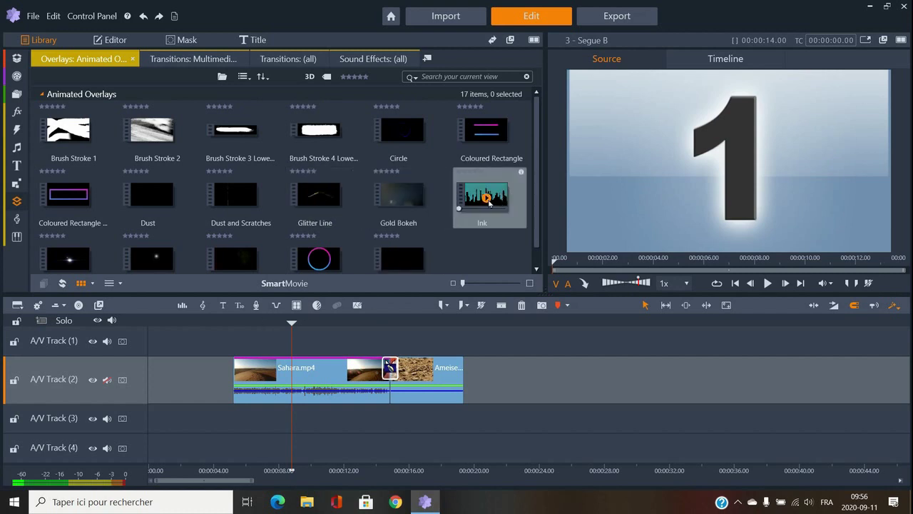
left_click(488, 202)
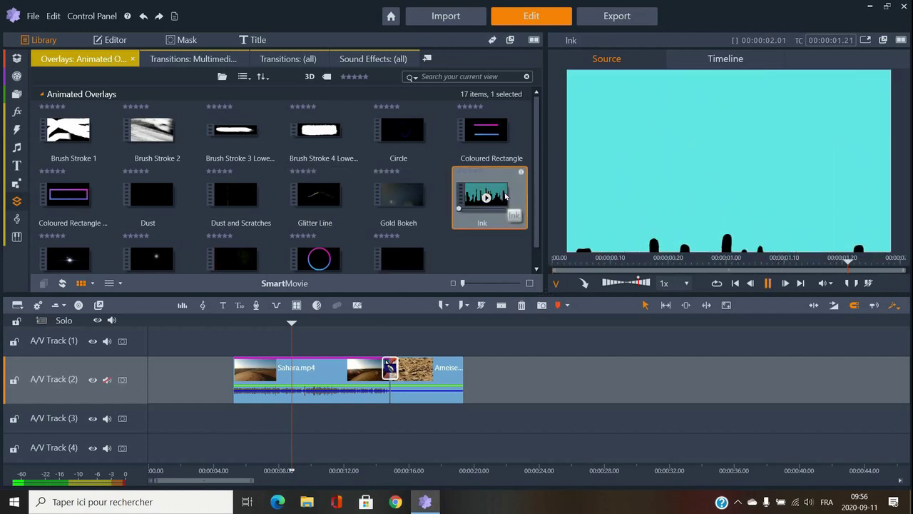
- Place the Ink overlay on A/V Track (1) above the Sahara clip and play the movie from 00:00:10.03
mouse_move(506, 196)
left_mouse_down()
mouse_move(322, 323)
mouse_move(323, 340)
left_mouse_up()
left_click(339, 323)
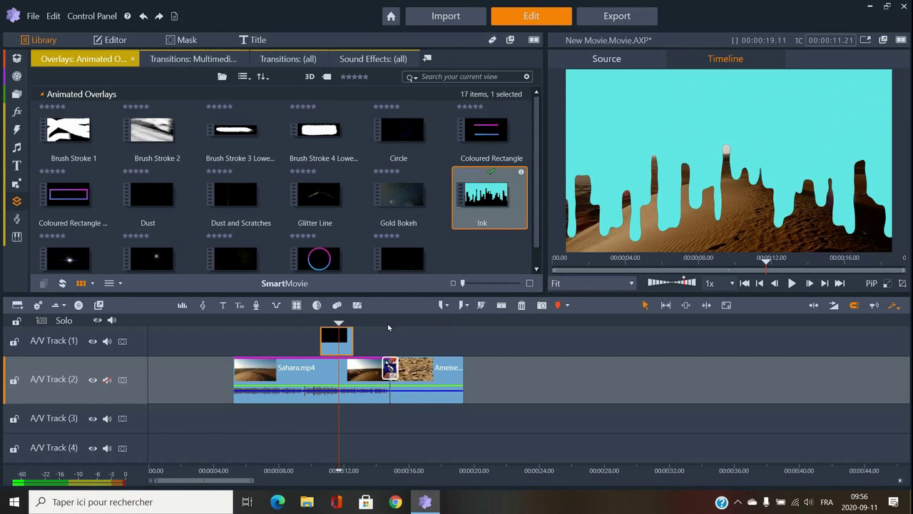
left_click(312, 323)
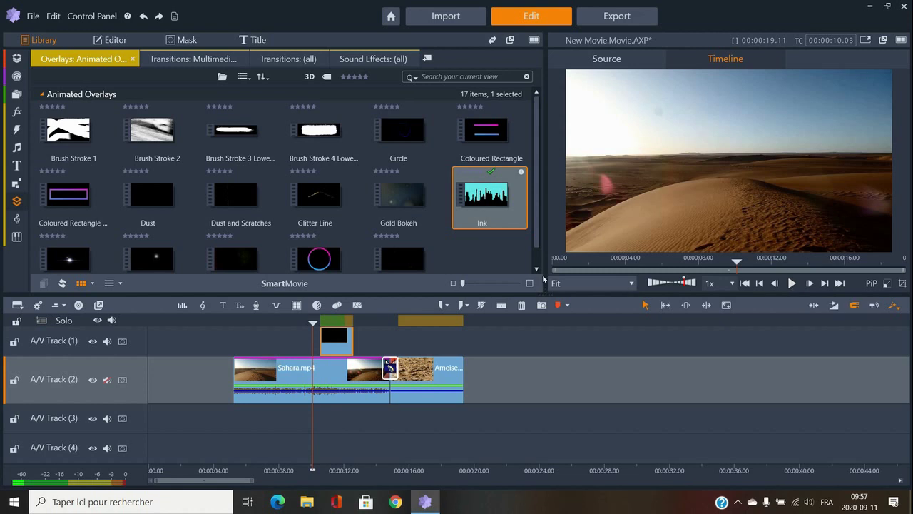
scroll(472, 230, "down", 1)
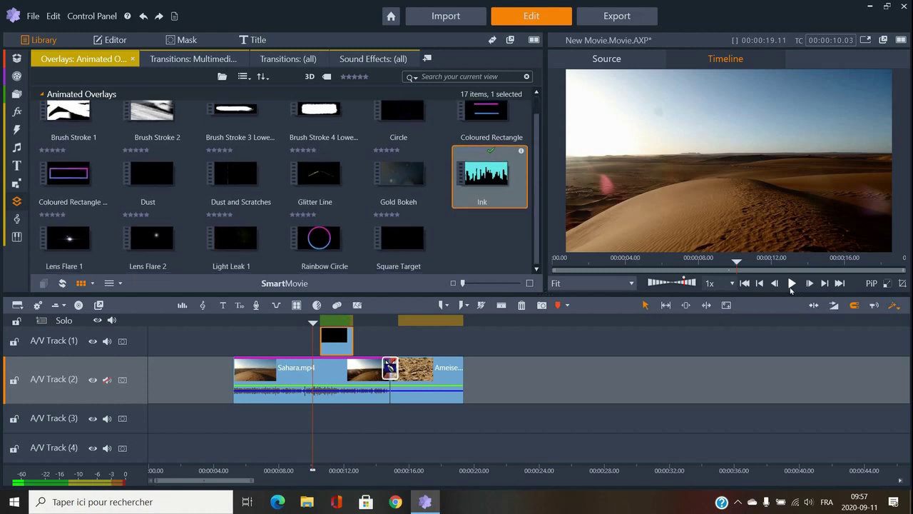
left_click(792, 284)
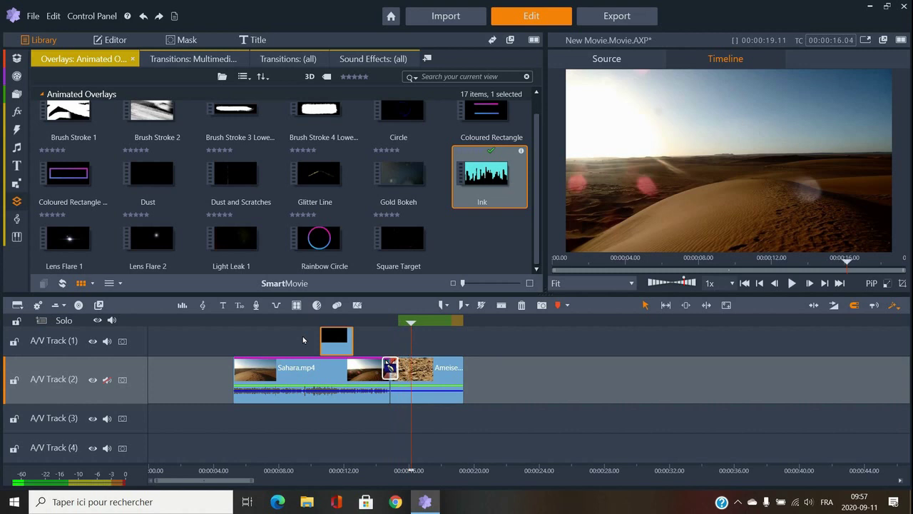
key("space")
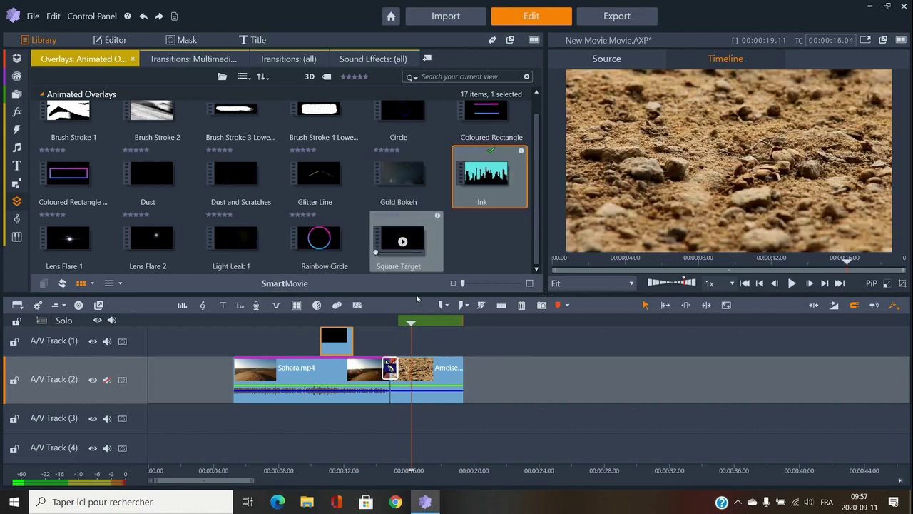
- Show the Ink overlay's Pan and Zoom settings, and delete the overlay from A/V Track (1)
mouse_move(509, 165)
mouse_move(509, 166)
left_mouse_down()
mouse_move(339, 314)
mouse_move(331, 342)
left_mouse_up()
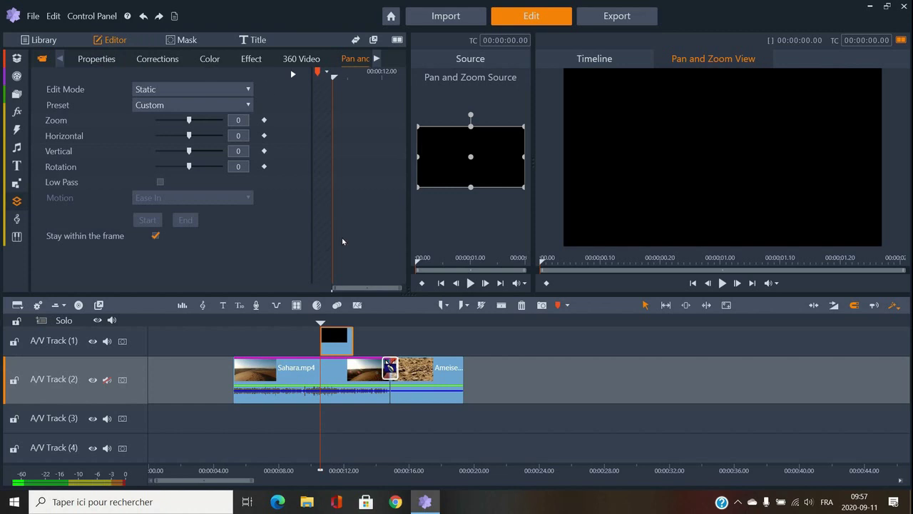
right_click(339, 343)
left_click(356, 342)
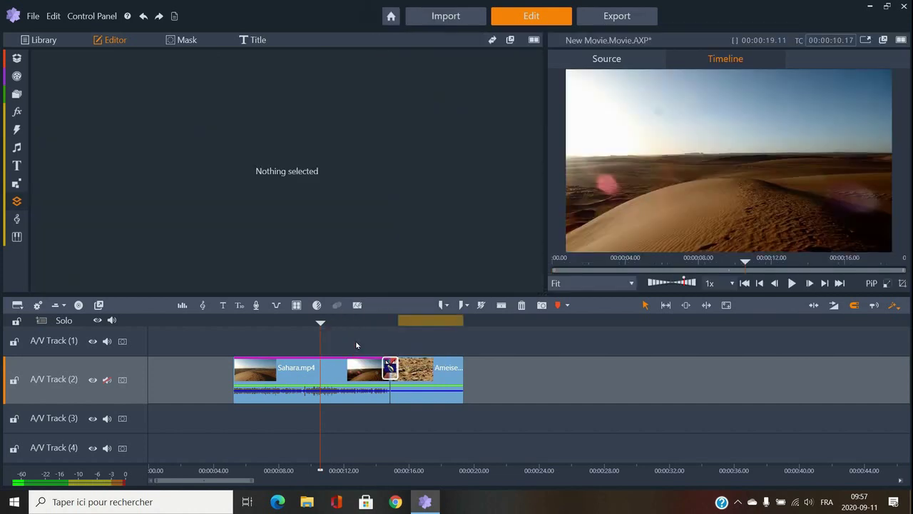
- Open the SoundStage music collection and browse the ScoreFitter ambient tracks
left_click(19, 218)
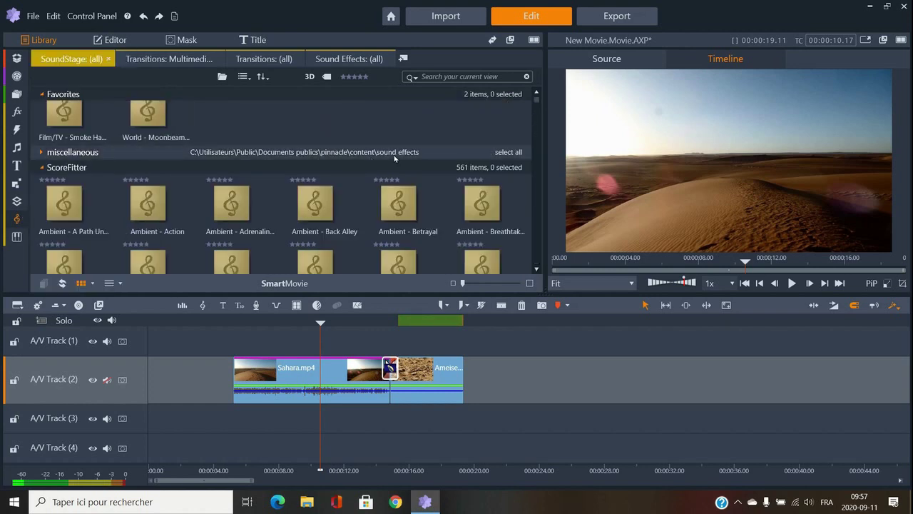
scroll(385, 153, "up", 1)
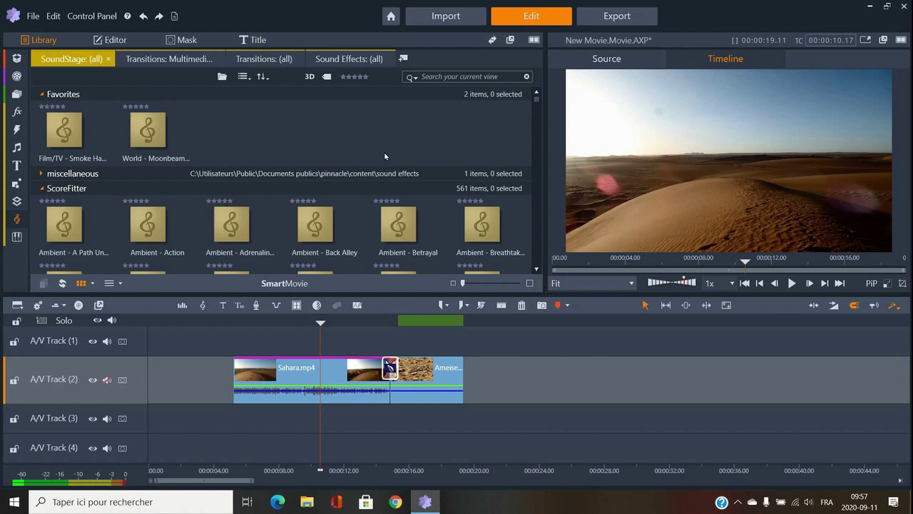
scroll(385, 156, "down", 5)
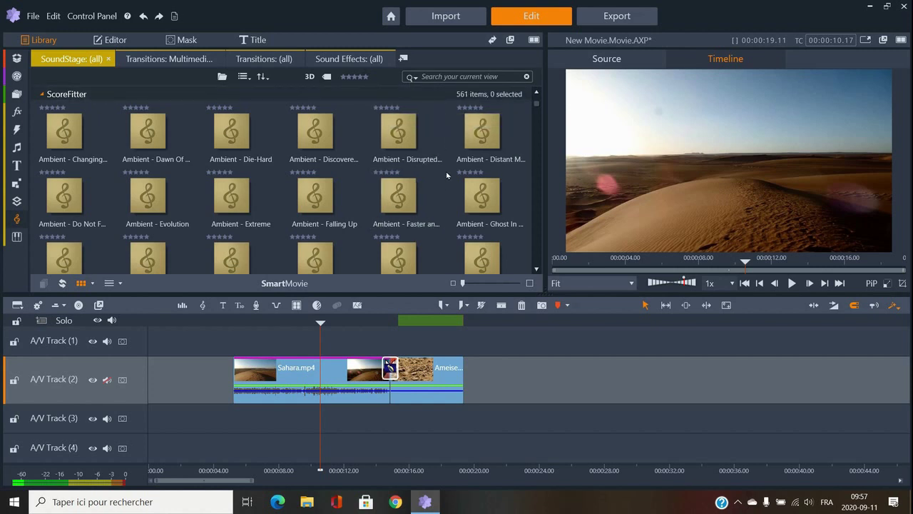
scroll(470, 172, "down", 3)
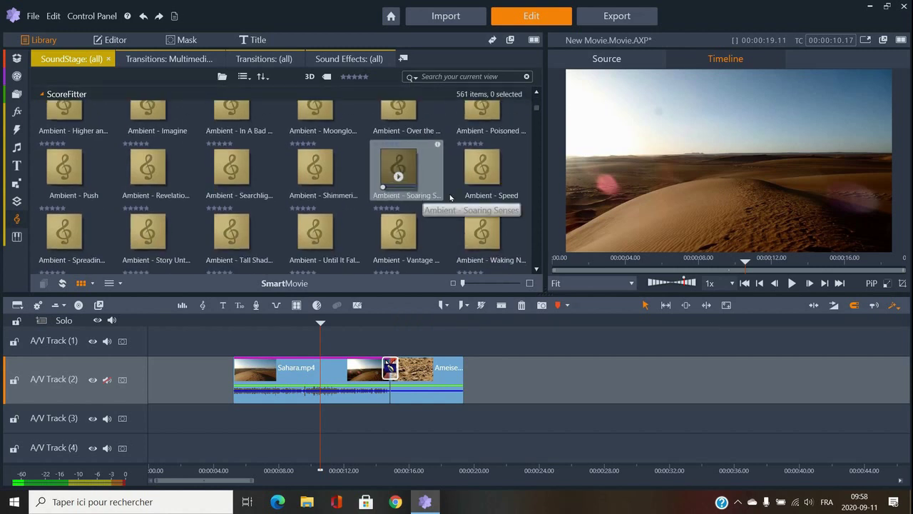
- Preview the Ambient - Speed track with the speaker volume set to 72, and stop the playback
left_click(483, 177)
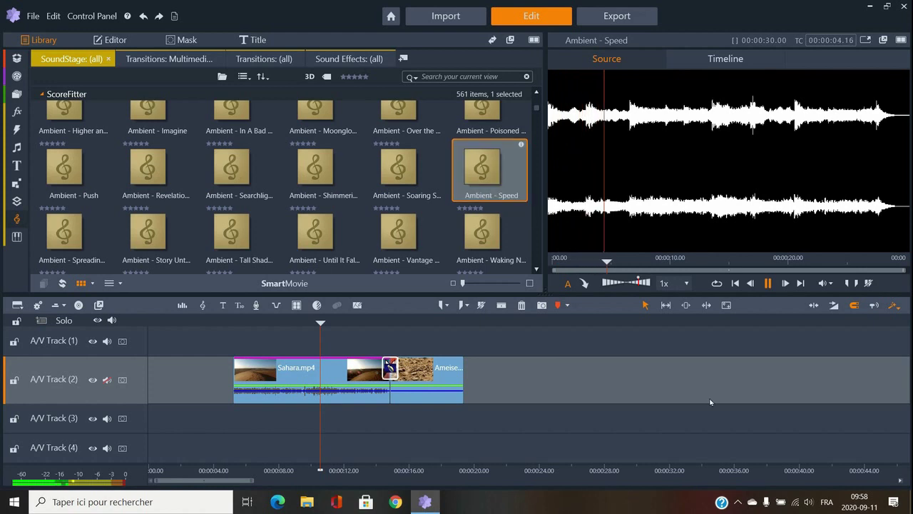
left_click(808, 502)
left_click_drag(798, 473, 836, 473)
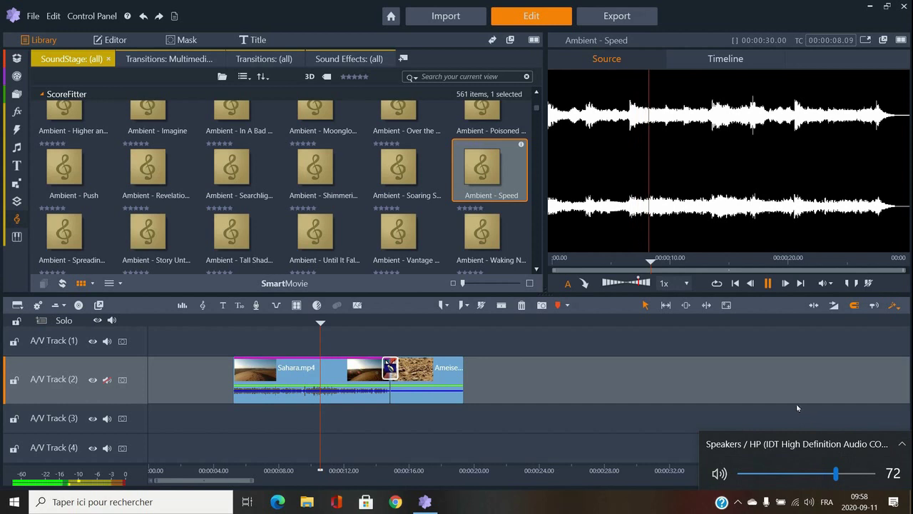
left_click(787, 284)
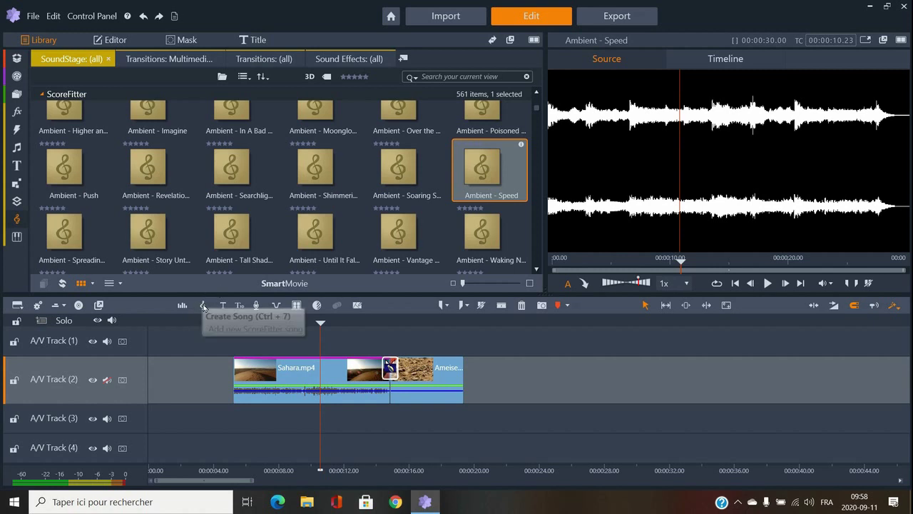
- Preview the Loud and Proud version of the Jazz/Blues song Great Divide in ScoreFitter, and close ScoreFitter without adding the song
left_click(203, 305)
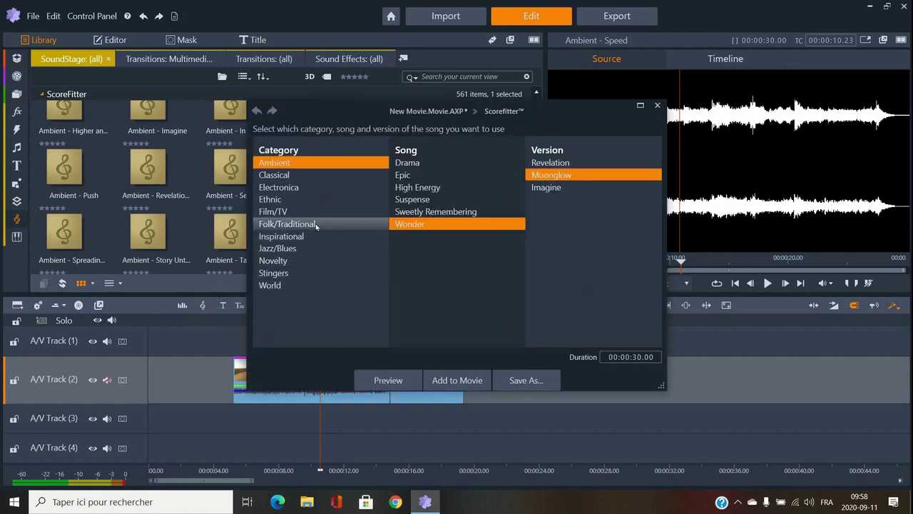
left_click(288, 250)
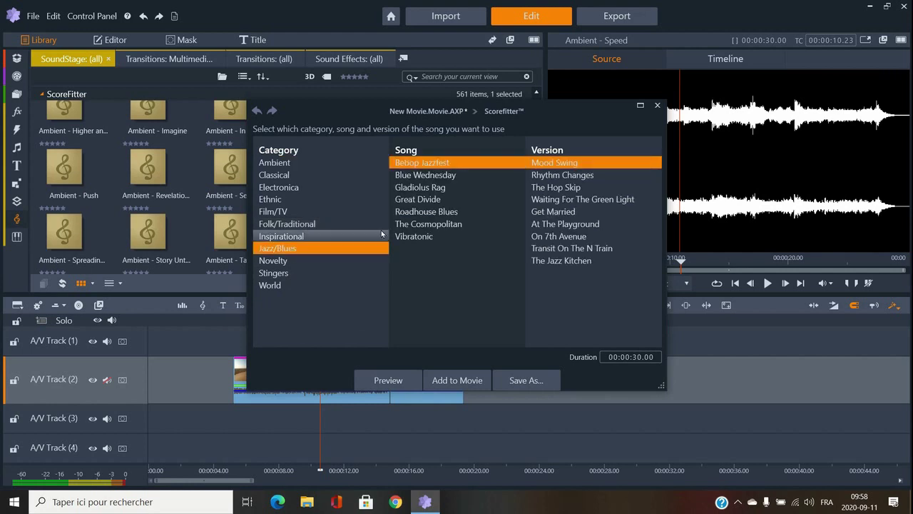
left_click(429, 199)
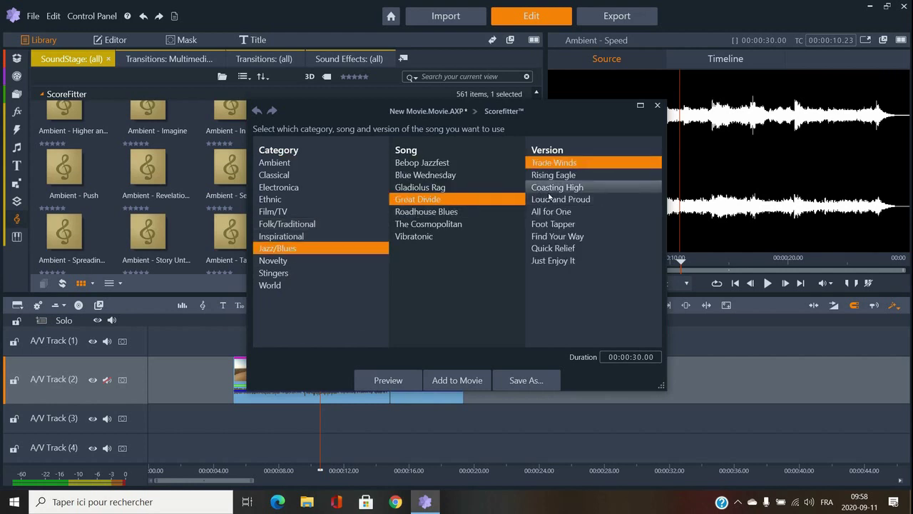
left_click(542, 199)
left_click(381, 381)
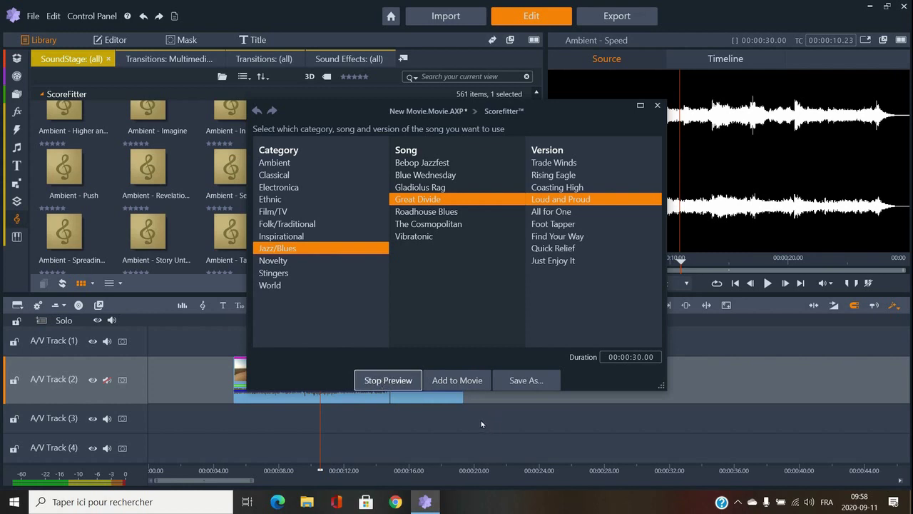
left_click(387, 381)
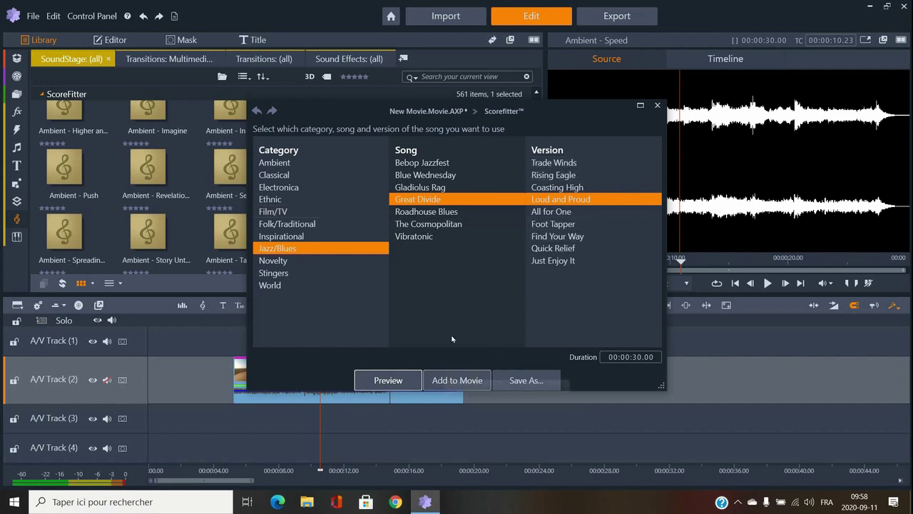
left_click(657, 106)
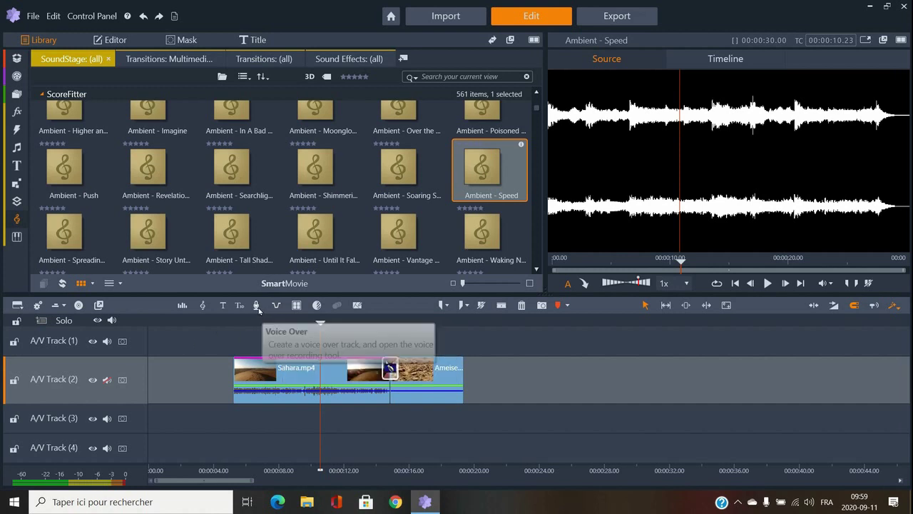
- Open the Triple Scoop Music collection and browse the Babies, Children and Pets tracks
mouse_move(19, 240)
left_click(19, 240)
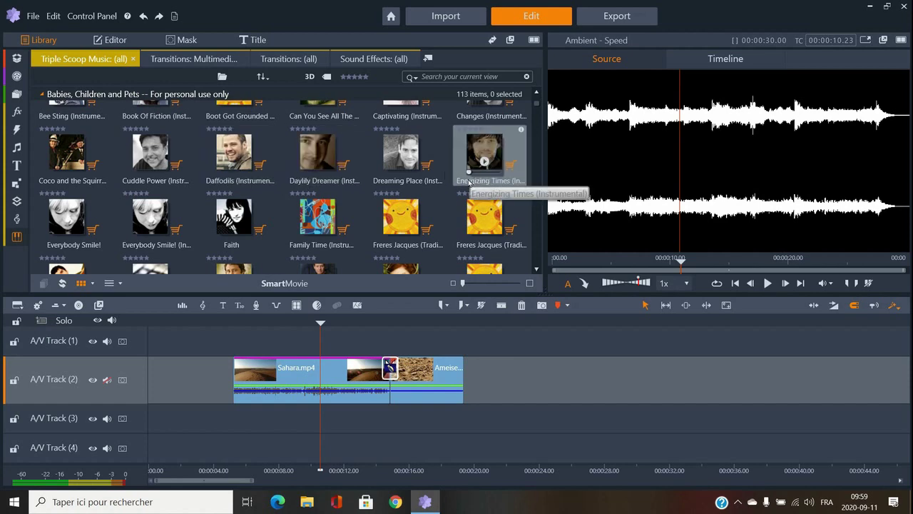
scroll(346, 205, "down", 5)
scroll(346, 205, "up", 5)
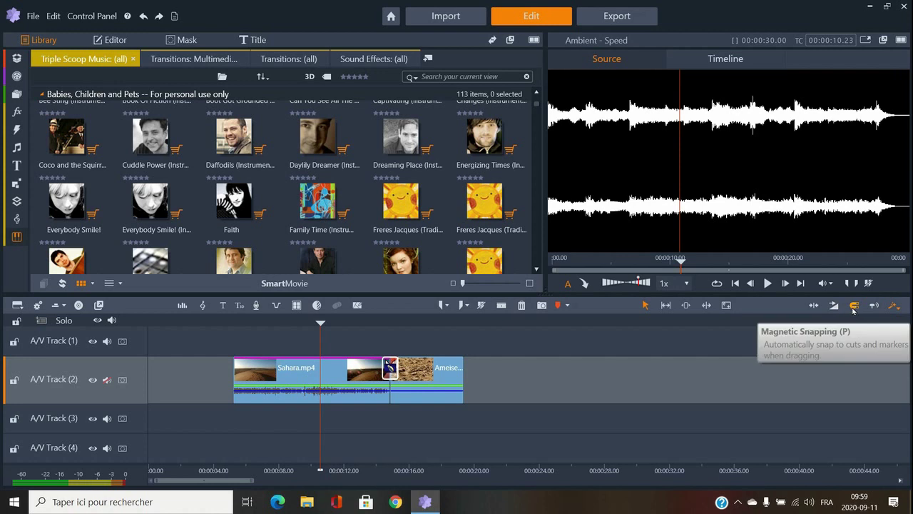
- Try moving the Ameise clip against the Sahara clip, and split the Sahara clip at 00:00:09.24, selecting its first part
left_click(432, 375)
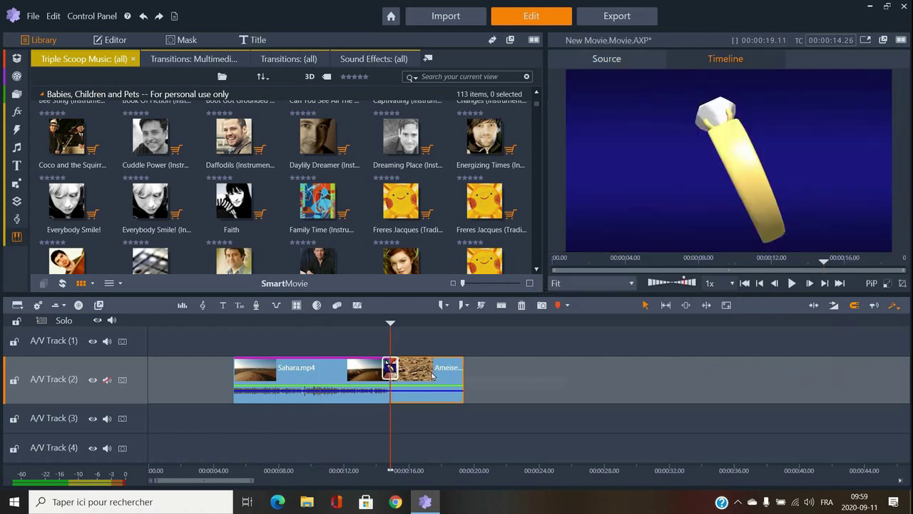
mouse_move(432, 375)
left_mouse_down()
mouse_move(476, 372)
mouse_move(421, 371)
left_mouse_up()
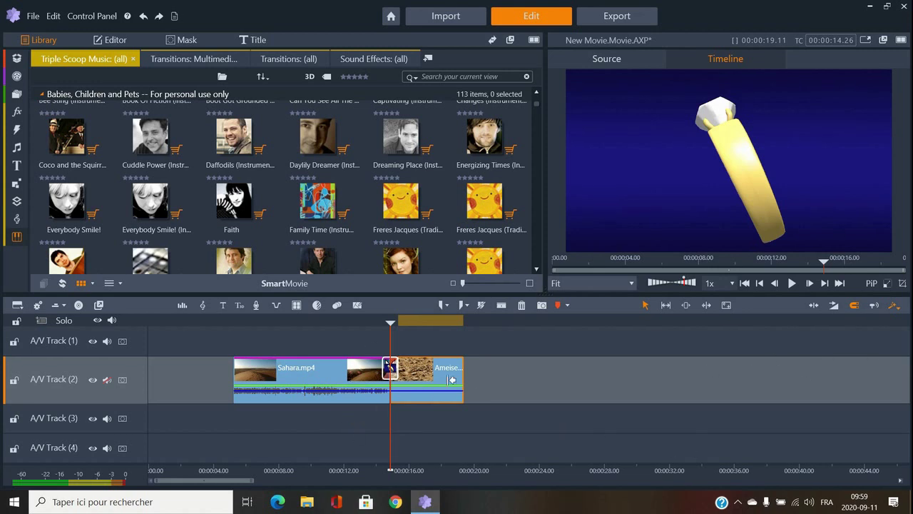
left_click(308, 327)
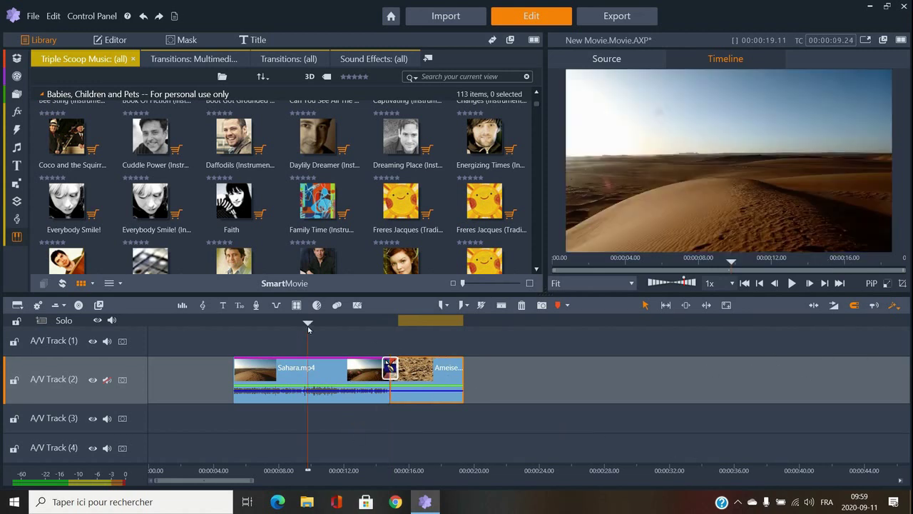
left_click(502, 306)
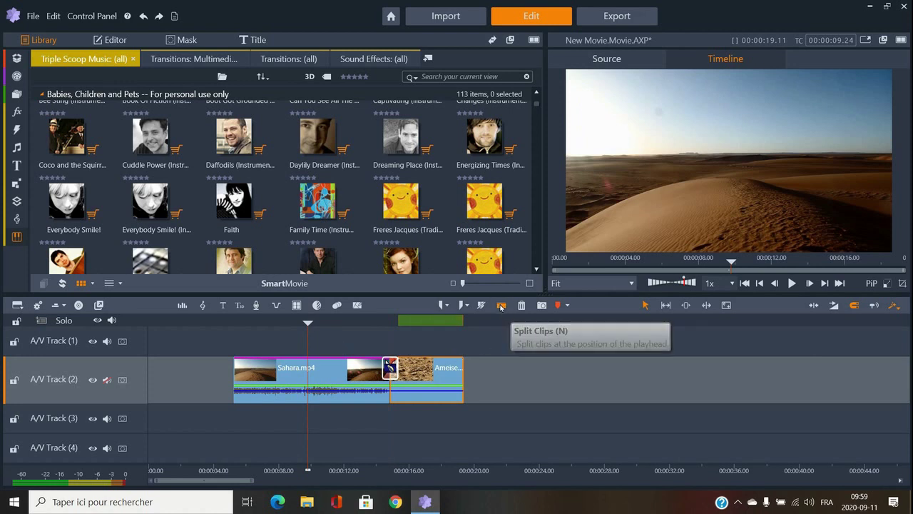
left_click(285, 378)
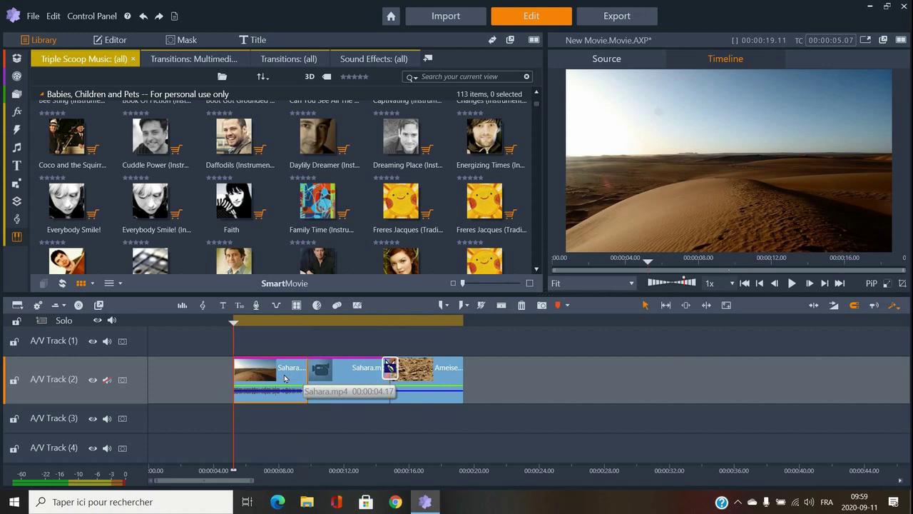
- Shift the split Sahara clips and Ameise earlier, and separate the second Sahara part with Ameise from the first part, leaving a gap
left_click_drag(284, 378, 255, 376)
left_click(303, 389)
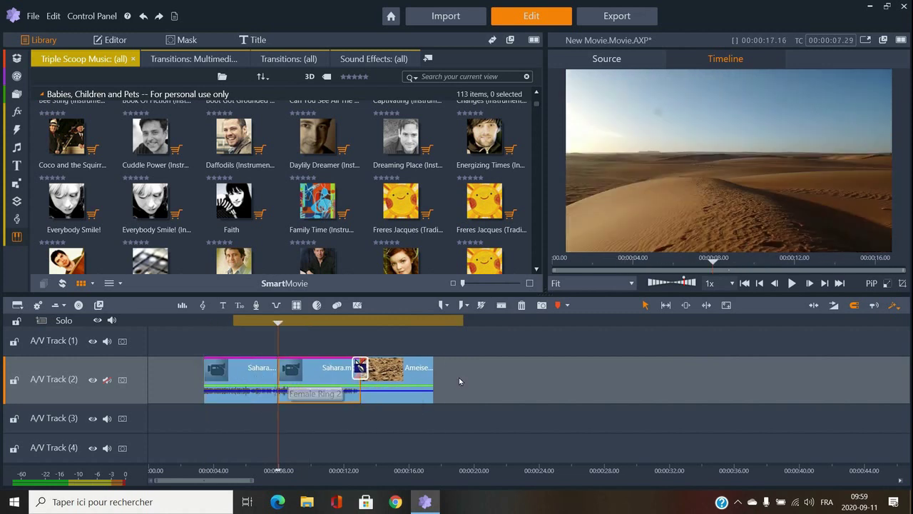
left_click_drag(323, 377, 362, 377)
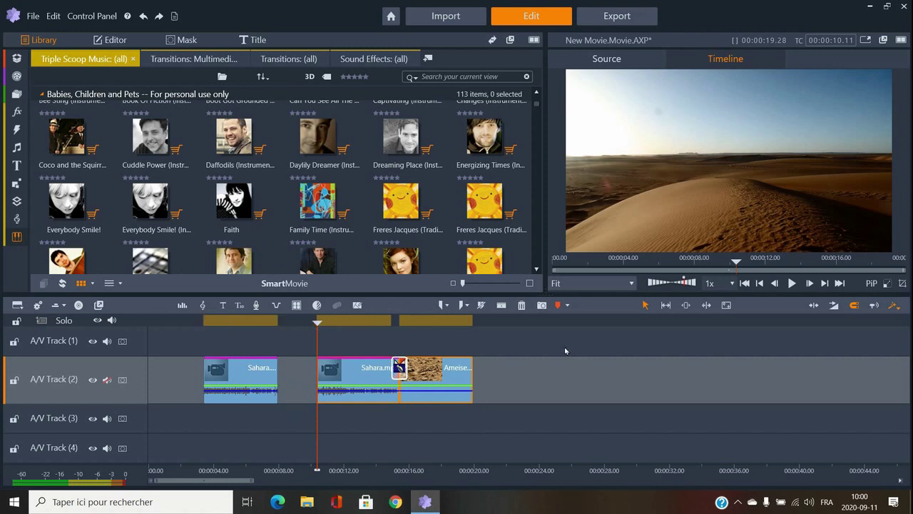
- Try cropping the first Sahara part to its upper-right area, and restore the crop frame to nearly the full picture
left_click(242, 325)
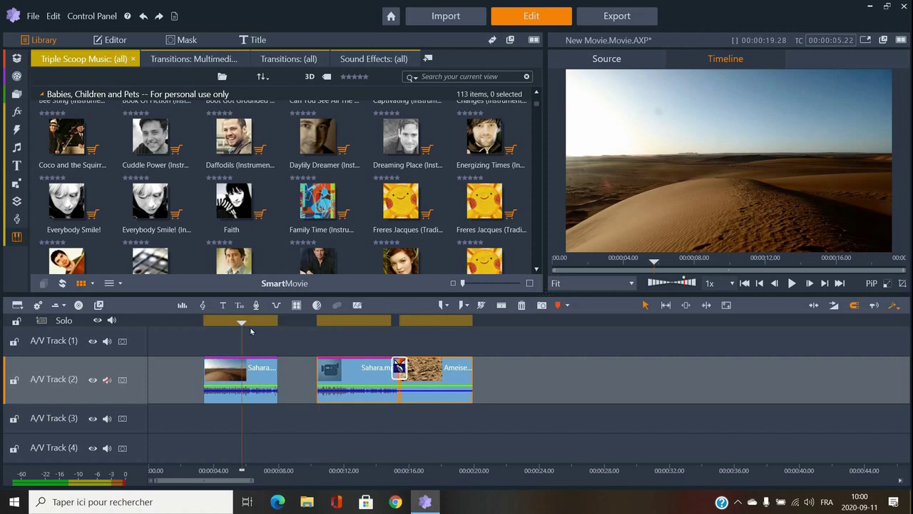
left_click(903, 283)
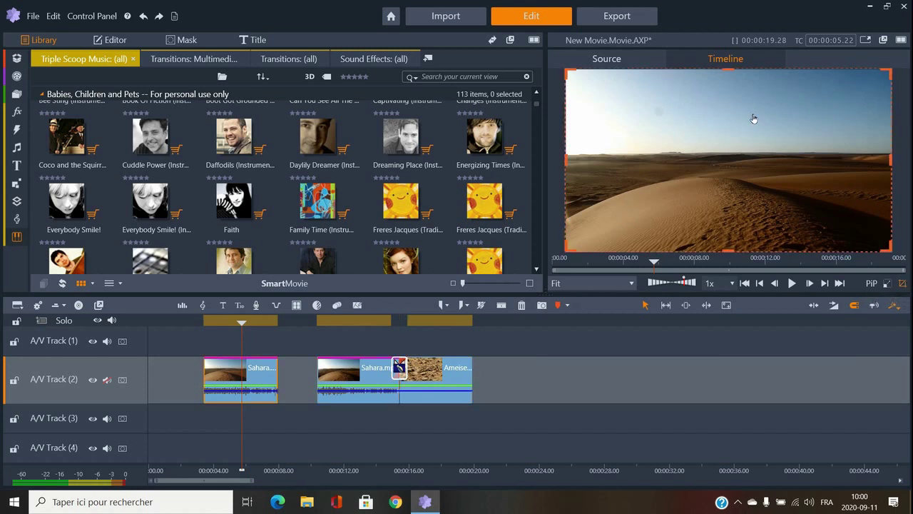
left_click_drag(570, 246, 761, 148)
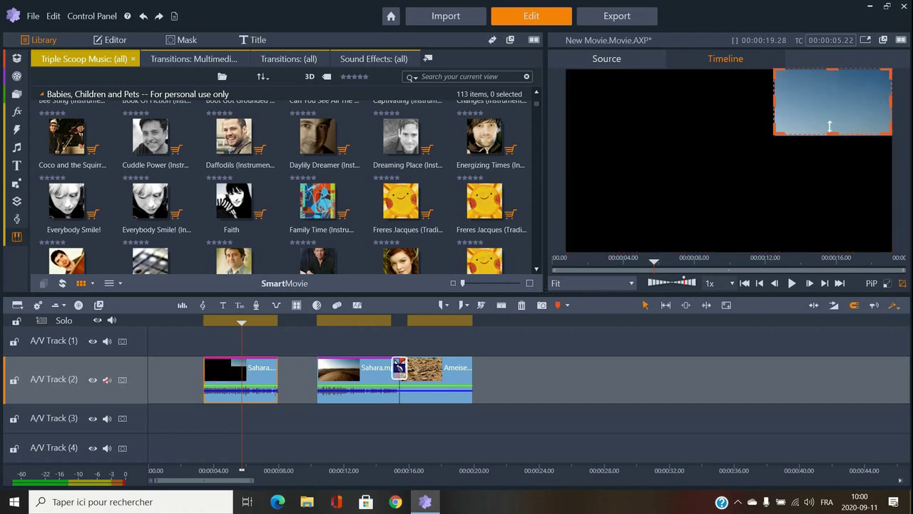
left_click_drag(776, 128, 577, 247)
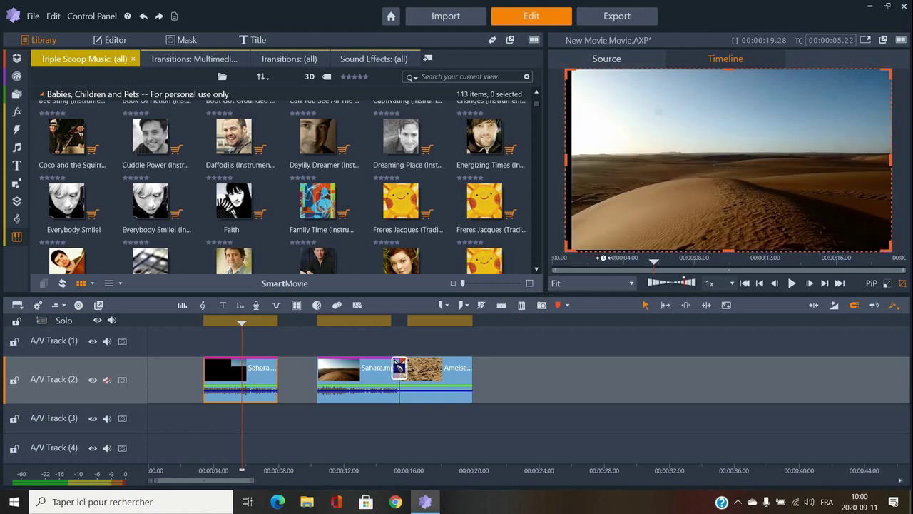
- Try scaling the first Sahara part down toward the upper-right corner of the frame several times, enlarging it back to fill the preview
left_click(888, 285)
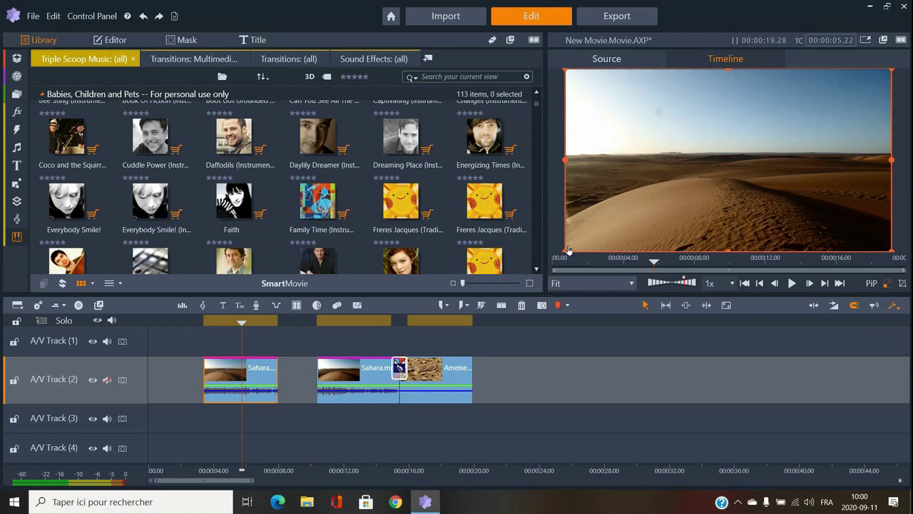
left_click_drag(564, 249, 661, 192)
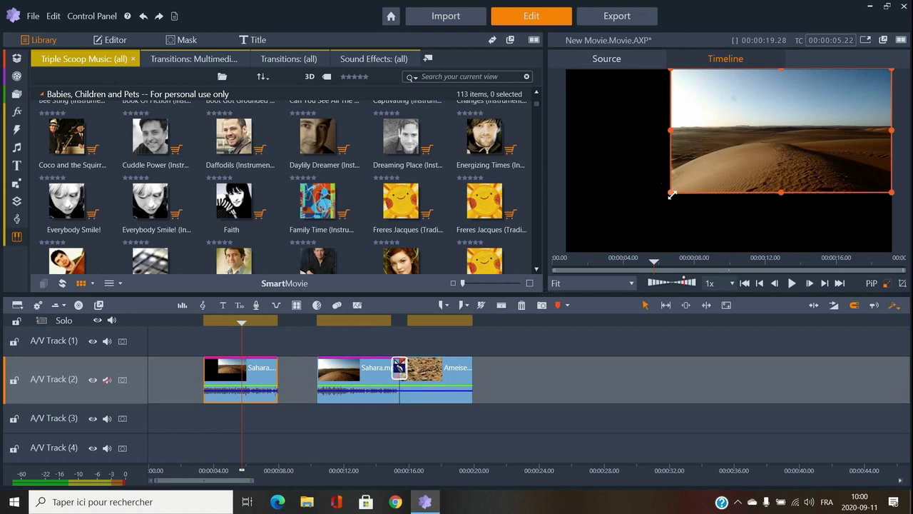
left_click_drag(671, 192, 576, 245)
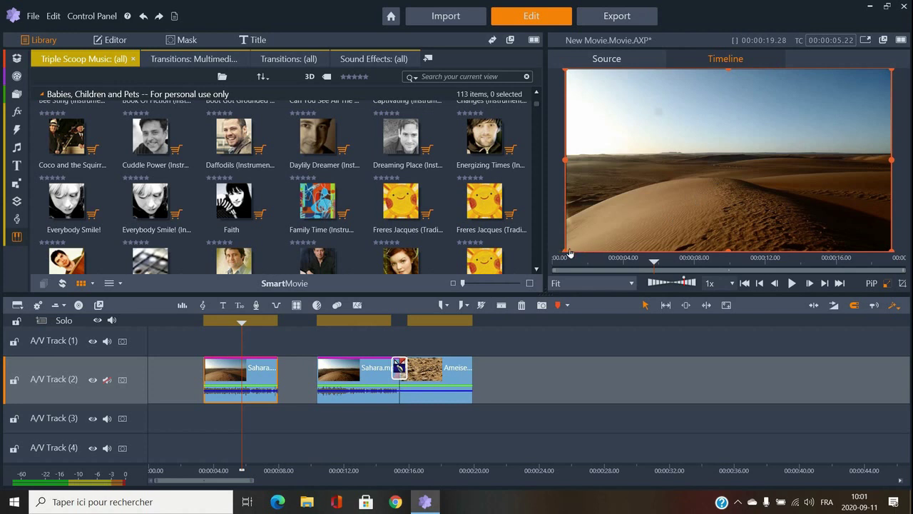
left_click_drag(568, 249, 599, 232)
left_click_drag(660, 201, 686, 185)
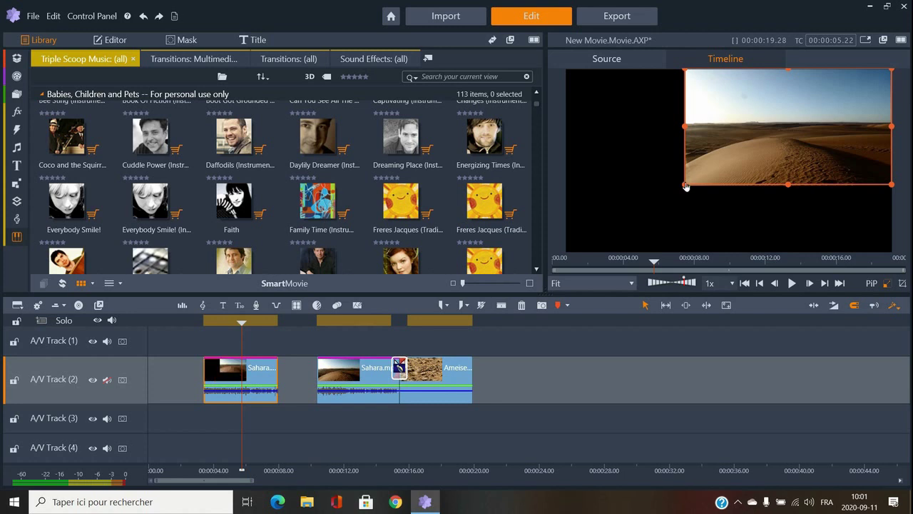
left_click_drag(685, 185, 585, 245)
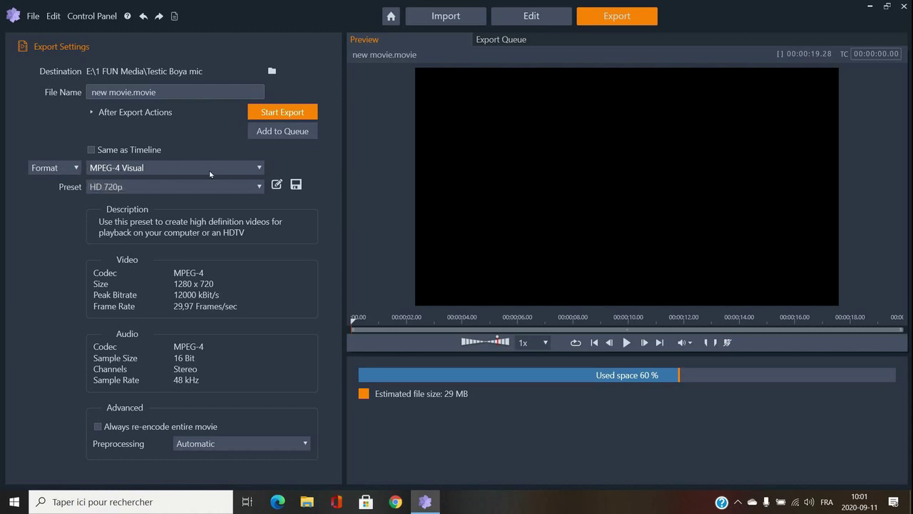
- Examine the export format list and the Format, Extension and Device choices without changing them, and return to the movie timeline
left_click(251, 172)
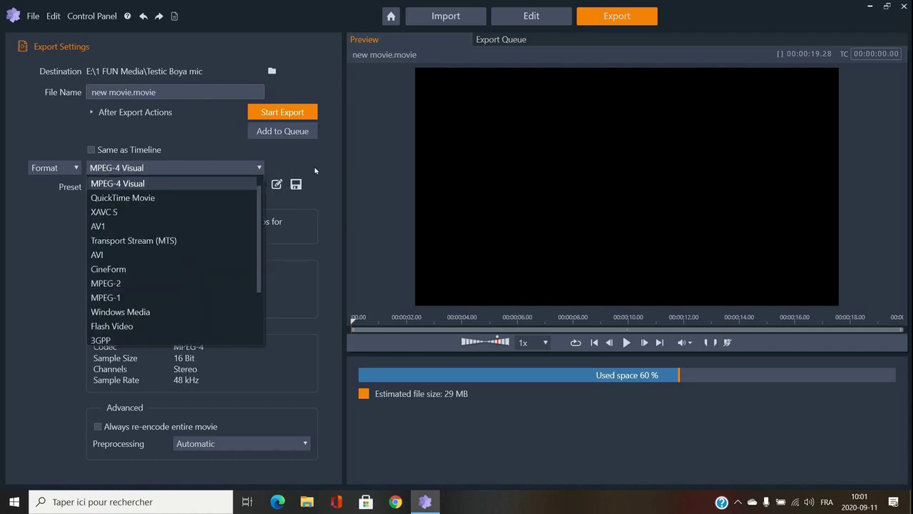
scroll(139, 244, "down", 2)
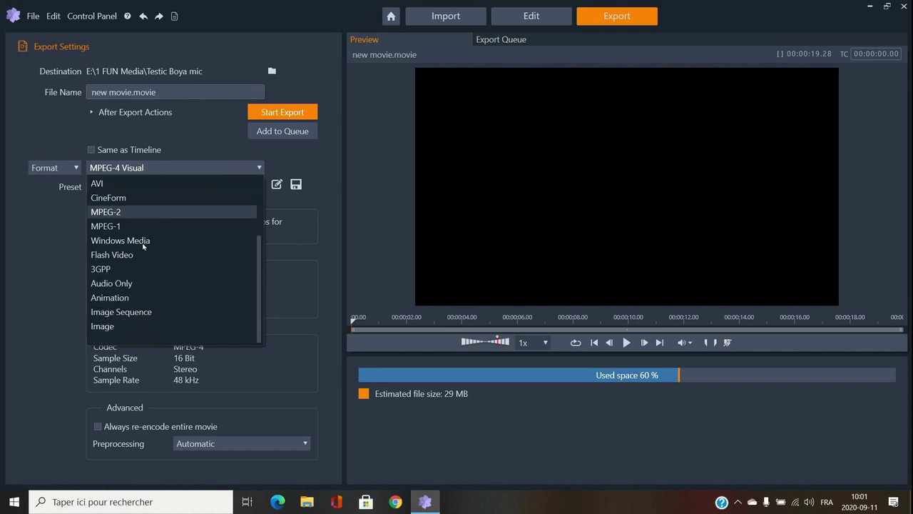
scroll(143, 241, "up", 2)
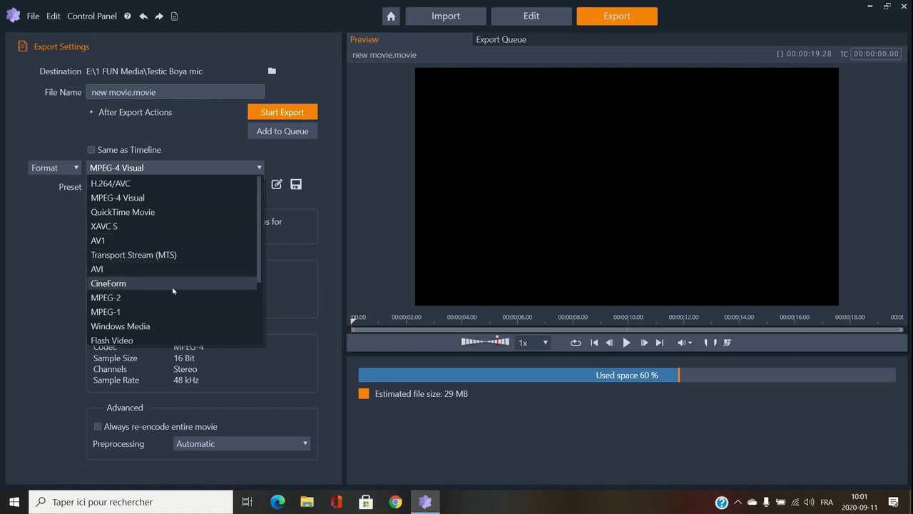
left_click(36, 252)
left_click(75, 168)
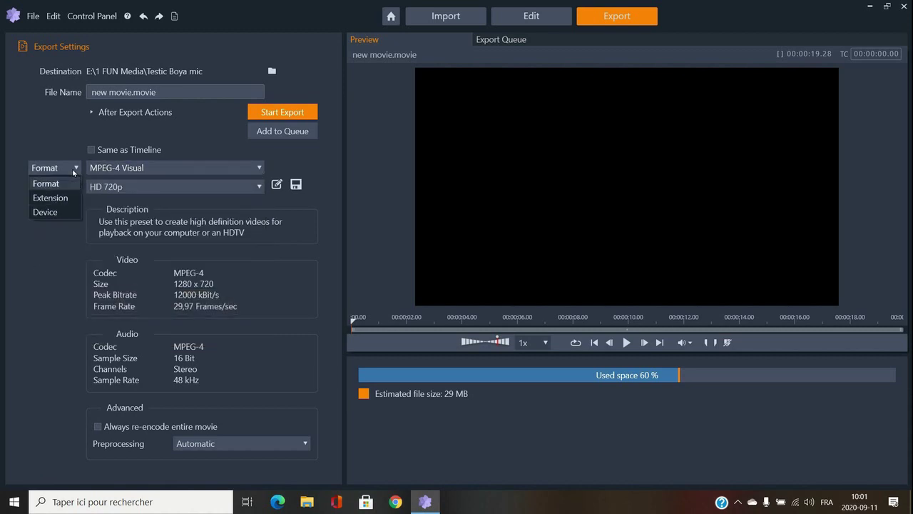
left_click(44, 276)
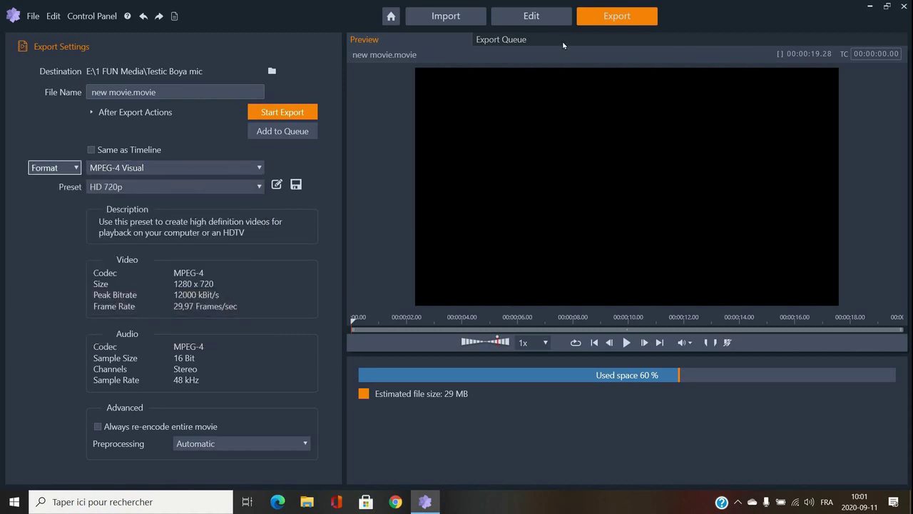
left_click(543, 25)
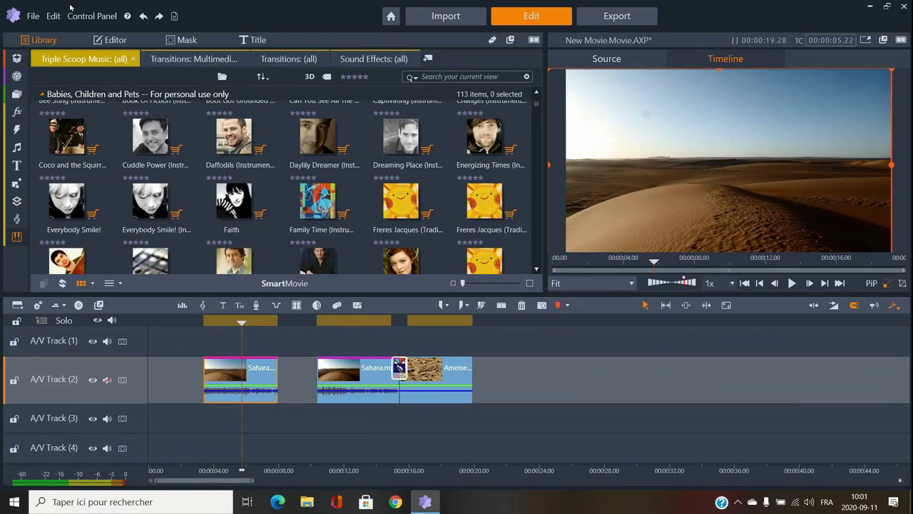
- Check the project types offered for a new project without creating one, and deselect the Sahara clip
left_click(33, 17)
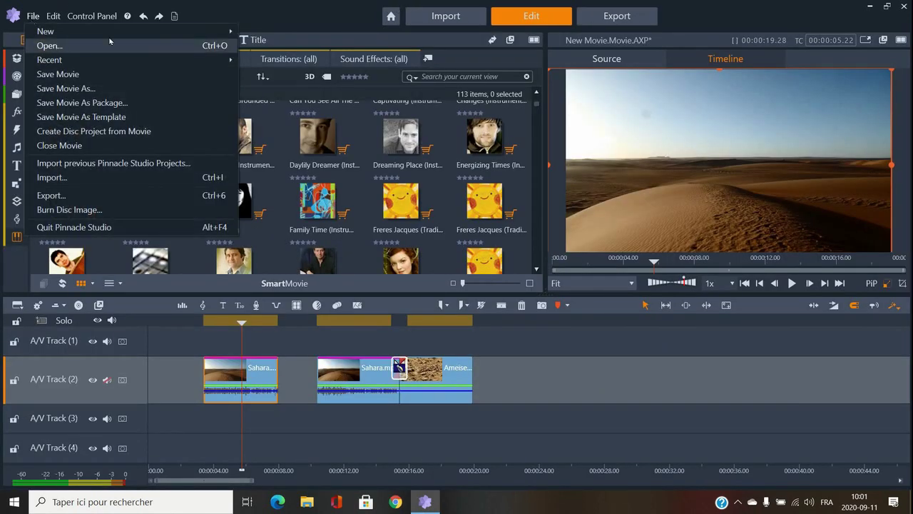
mouse_move(112, 38)
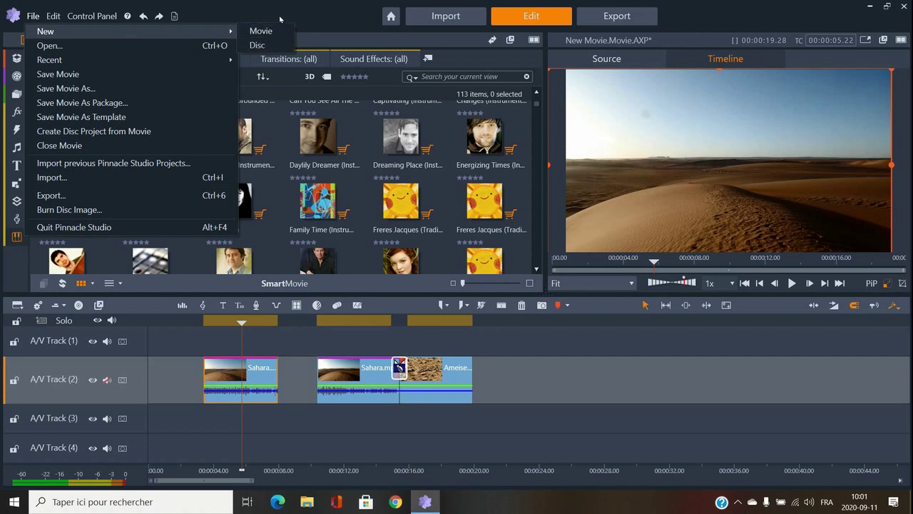
left_click(301, 30)
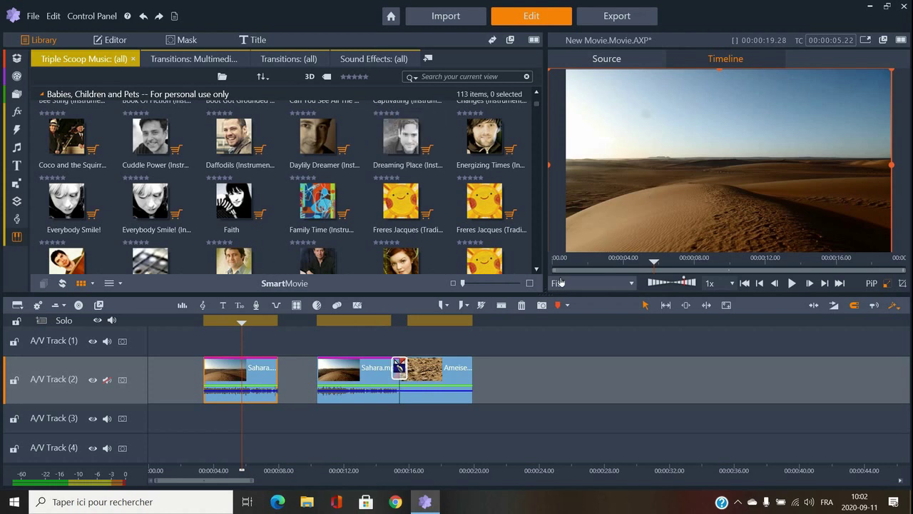
left_click(580, 353)
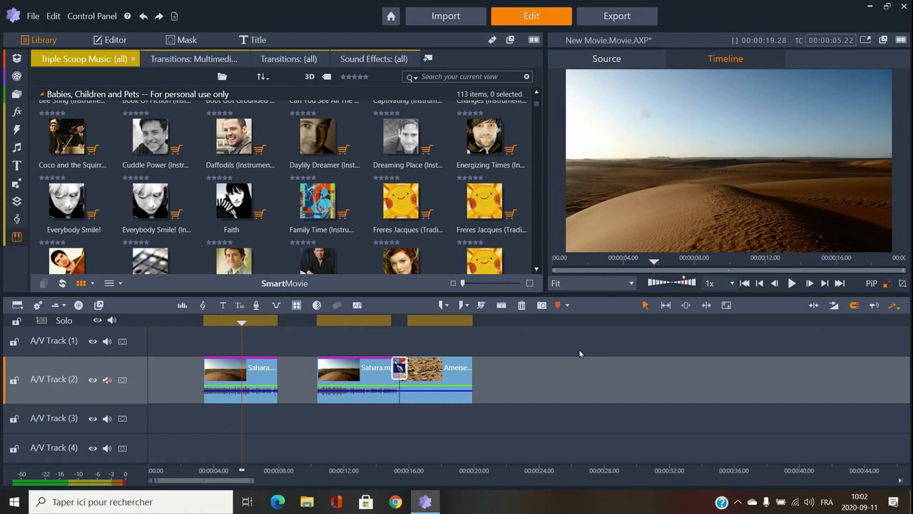